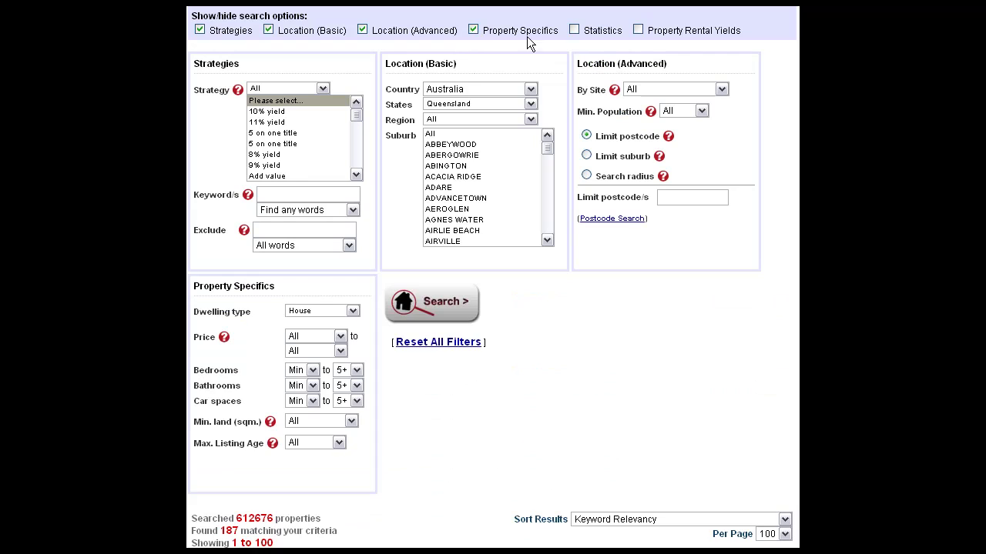
Step: Show the Statistics and Property Rental Yields search options in the search form
{"action": "left_click", "coordinate": [574, 30]}
{"action": "left_click", "coordinate": [638, 30]}
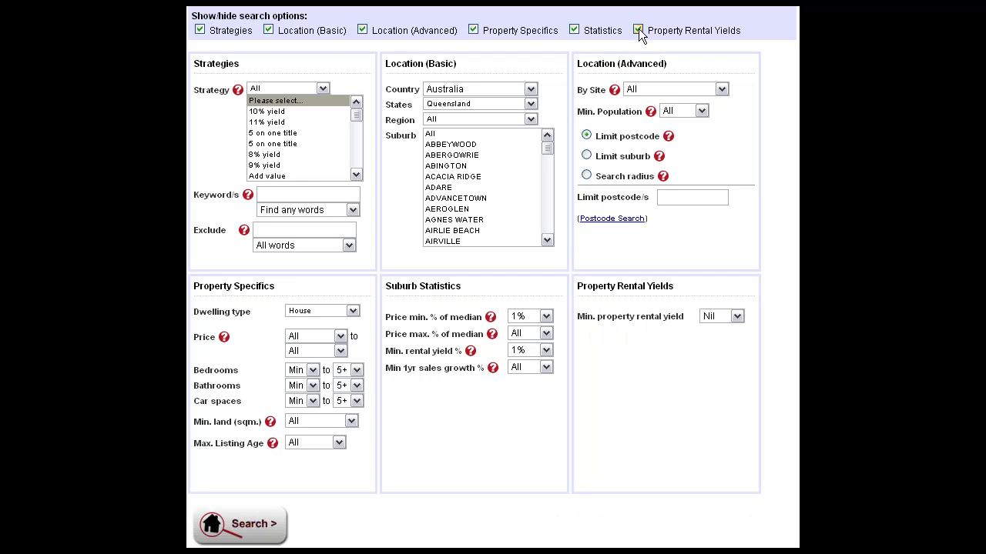
Step: Set the strategy to Positive Cashflow and look through its whole keyword list
{"action": "left_click", "coordinate": [322, 88]}
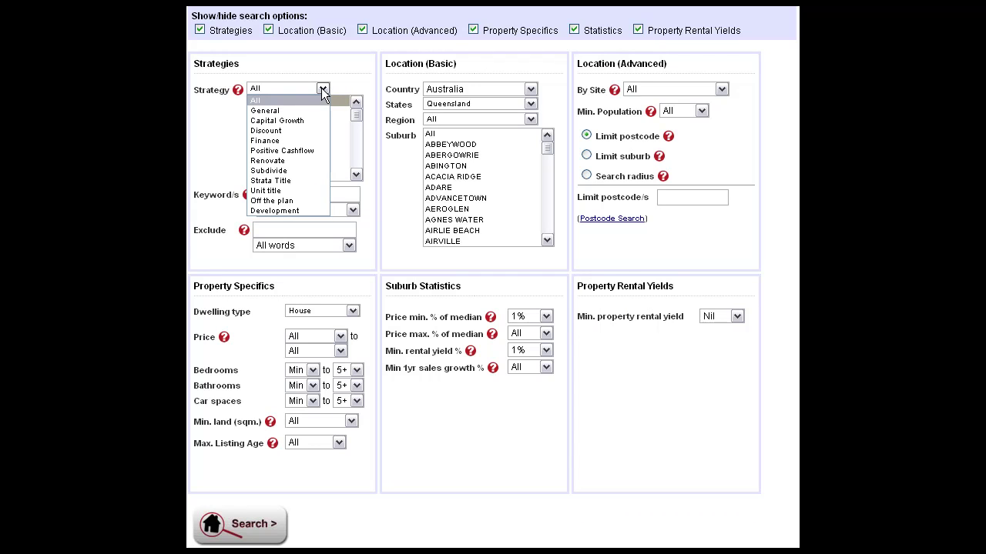
{"action": "left_click", "coordinate": [300, 150]}
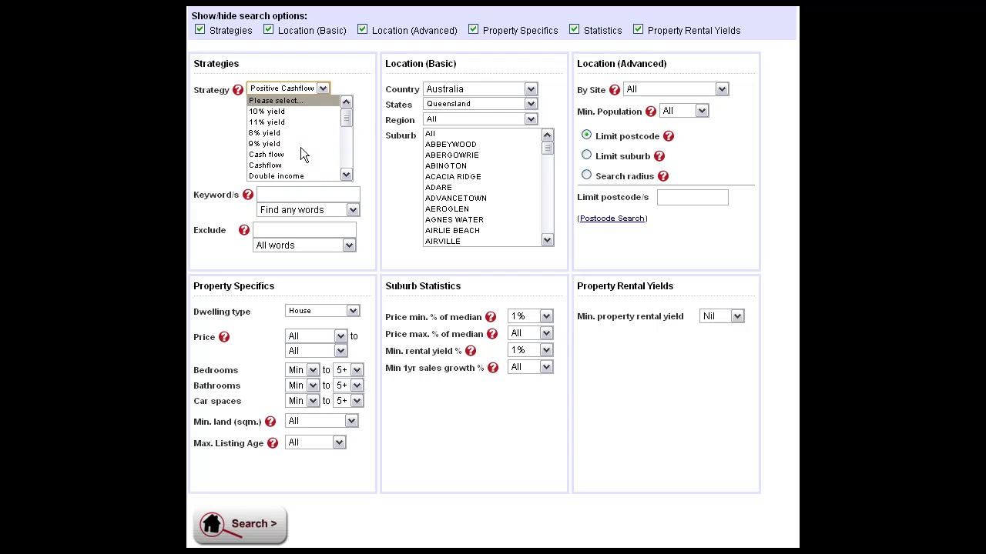
{"action": "left_click", "coordinate": [346, 174]}
{"action": "left_click", "coordinate": [346, 174]}
{"action": "left_click", "coordinate": [346, 174]}
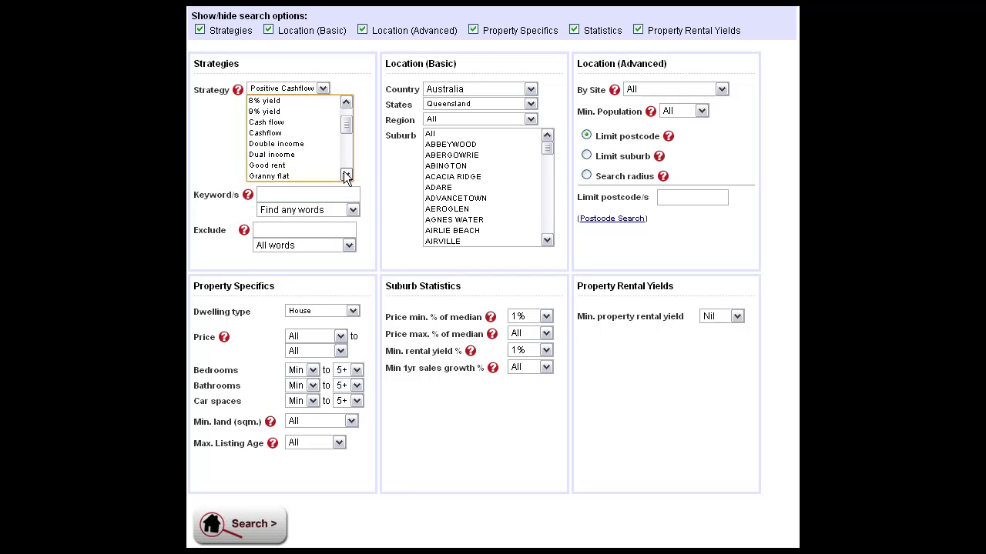
{"action": "left_click", "coordinate": [346, 174]}
{"action": "left_click", "coordinate": [345, 174]}
{"action": "left_click", "coordinate": [346, 174]}
{"action": "left_click", "coordinate": [346, 174]}
{"action": "left_click", "coordinate": [346, 174]}
{"action": "left_click", "coordinate": [346, 174]}
{"action": "left_click", "coordinate": [346, 174]}
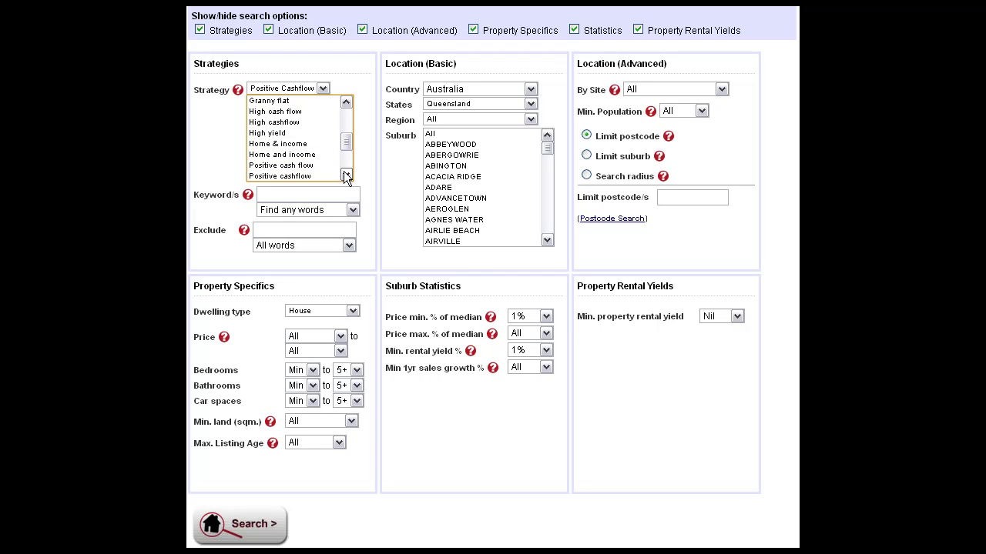
{"action": "left_click", "coordinate": [346, 174]}
{"action": "left_click", "coordinate": [346, 174]}
{"action": "left_click", "coordinate": [346, 174]}
{"action": "left_click", "coordinate": [346, 174]}
{"action": "left_click", "coordinate": [346, 175]}
{"action": "left_click", "coordinate": [346, 174]}
{"action": "left_click", "coordinate": [346, 174]}
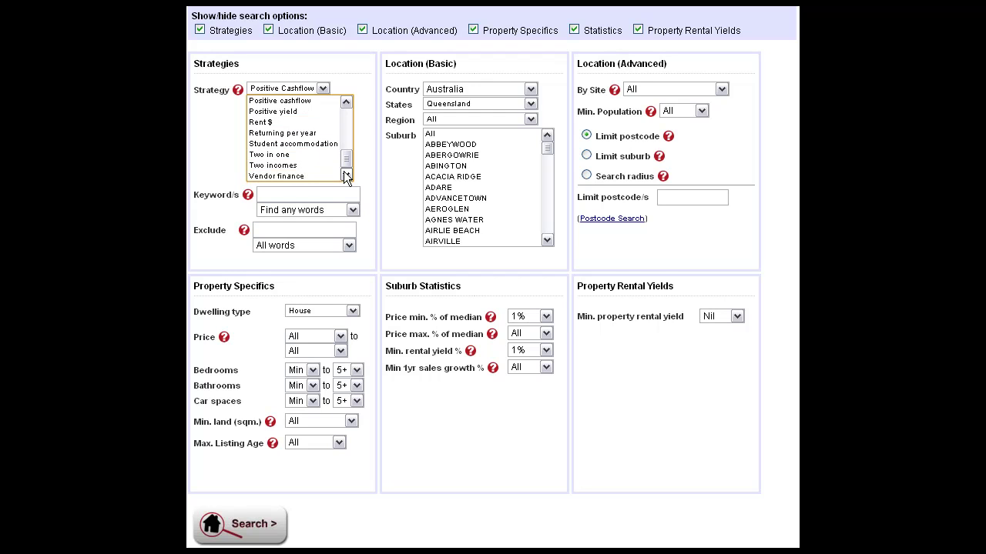
Step: Select several Positive Cashflow keywords at once, including High cashflow, Home & income, Home and income, Positive cash flow and Positive yield
{"action": "scroll", "coordinate": [285, 115], "scroll_direction": "up", "scroll_amount": 1}
{"action": "left_click", "coordinate": [286, 112], "text": "ctrl"}
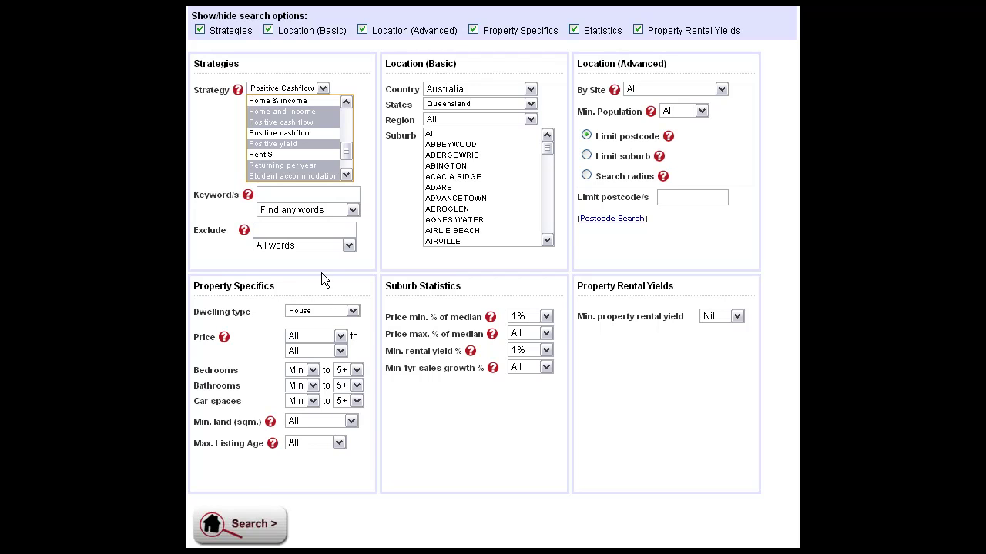
{"action": "scroll", "coordinate": [349, 101], "scroll_direction": "up", "scroll_amount": 1}
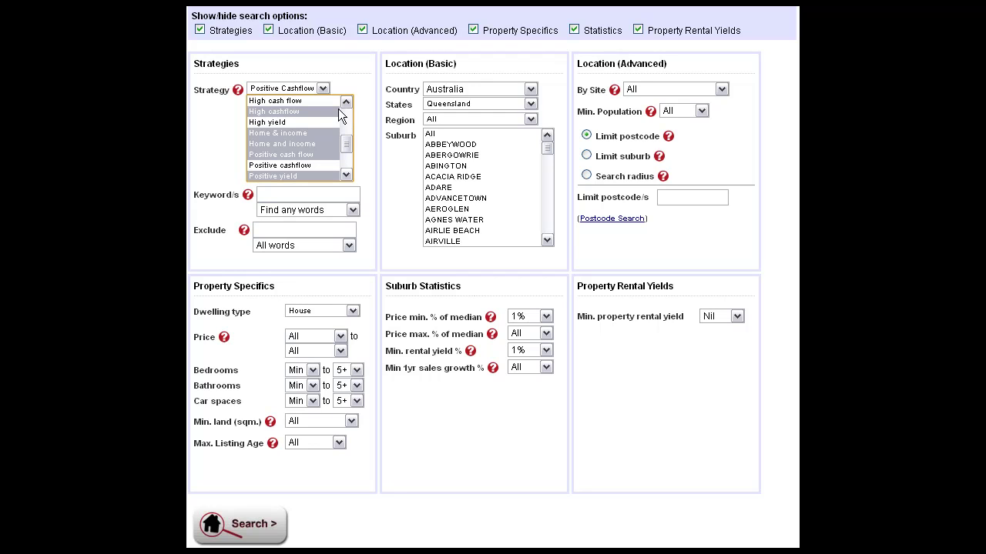
Step: Switch the strategy to Discount and look through its keywords from Bank says sell to Mortgagee in possession
{"action": "left_click", "coordinate": [323, 89]}
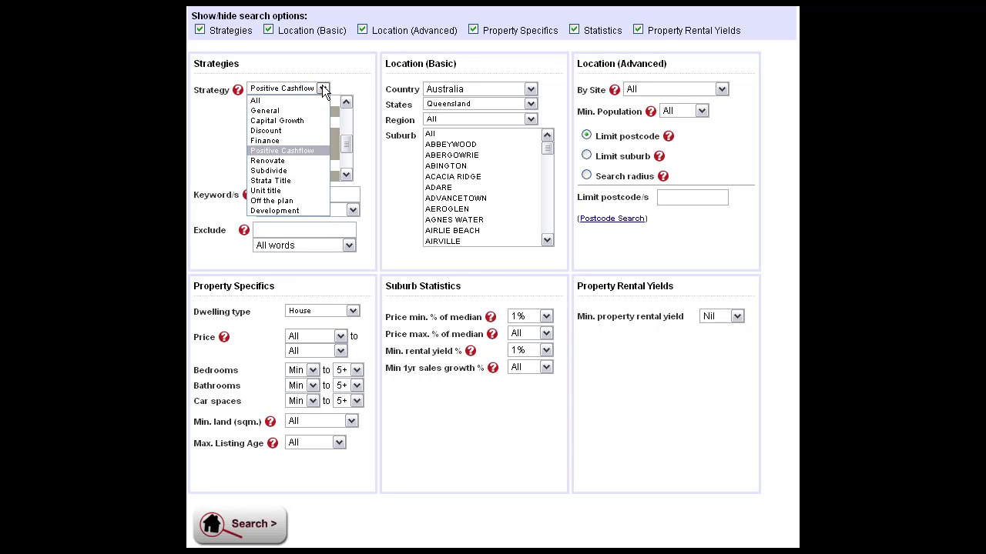
{"action": "left_click", "coordinate": [293, 130]}
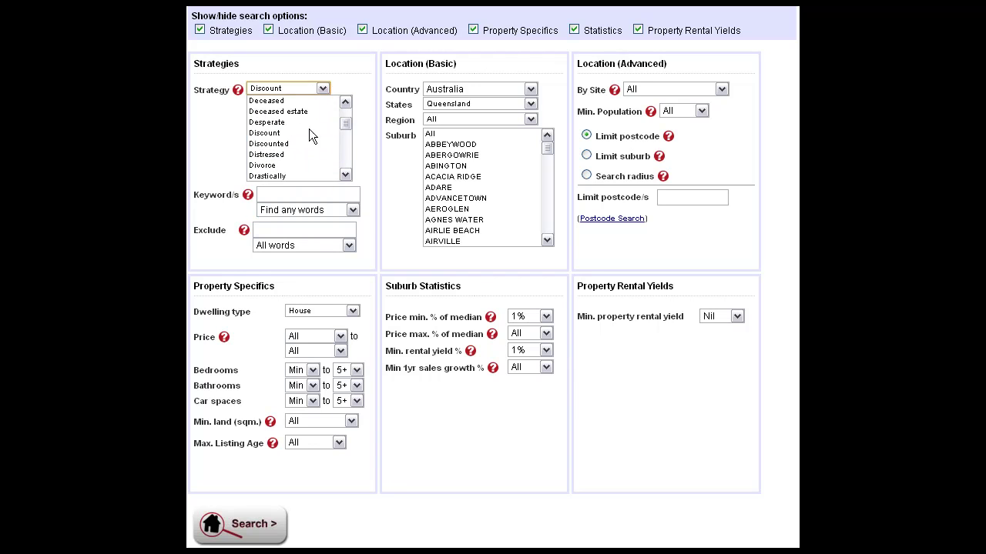
{"action": "left_click_drag", "start_coordinate": [346, 120], "coordinate": [346, 112]}
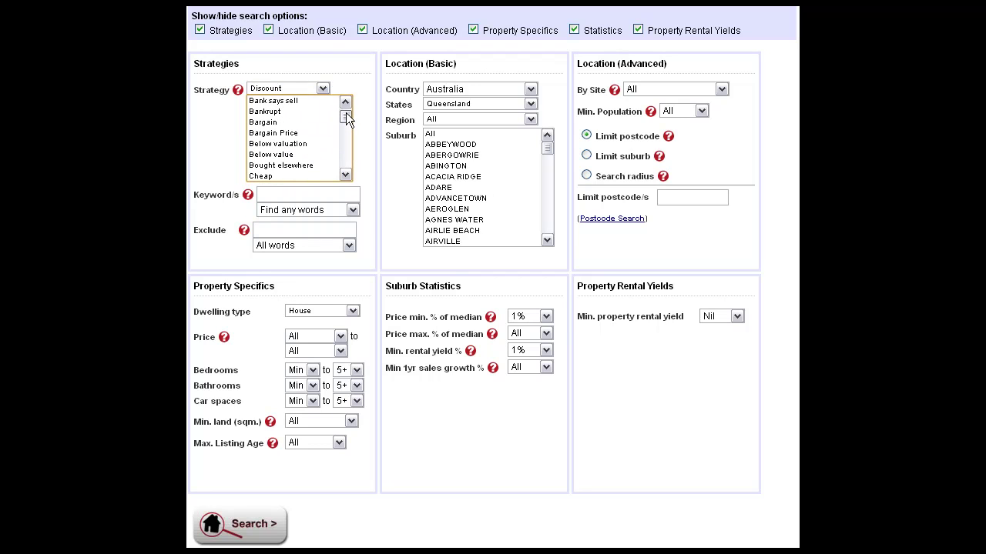
{"action": "left_click", "coordinate": [345, 174]}
{"action": "left_click", "coordinate": [345, 175]}
{"action": "left_click", "coordinate": [345, 175]}
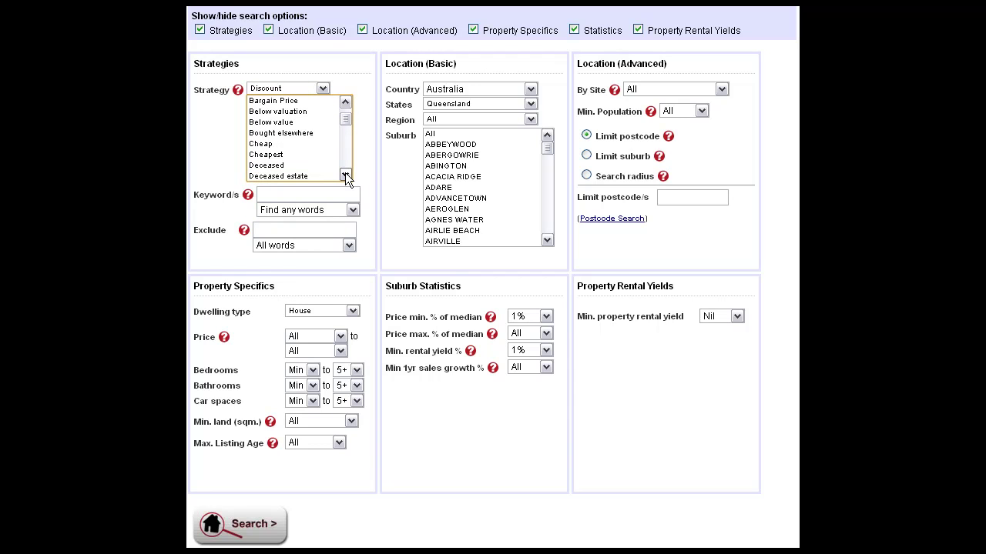
{"action": "left_click", "coordinate": [345, 175]}
{"action": "left_click", "coordinate": [345, 175]}
{"action": "left_click", "coordinate": [345, 175]}
{"action": "left_click", "coordinate": [345, 175]}
{"action": "left_click", "coordinate": [345, 175]}
{"action": "left_click", "coordinate": [345, 175]}
{"action": "left_click", "coordinate": [345, 175]}
{"action": "left_click", "coordinate": [345, 175]}
{"action": "left_click", "coordinate": [345, 175]}
{"action": "left_click", "coordinate": [345, 175]}
{"action": "left_click", "coordinate": [345, 175]}
{"action": "left_click", "coordinate": [345, 175]}
{"action": "left_click", "coordinate": [345, 175]}
{"action": "left_click", "coordinate": [345, 175]}
{"action": "left_click", "coordinate": [345, 174]}
{"action": "left_click", "coordinate": [345, 174]}
{"action": "left_click", "coordinate": [345, 175]}
{"action": "left_click", "coordinate": [345, 175]}
{"action": "left_click", "coordinate": [345, 175]}
{"action": "left_click", "coordinate": [345, 175]}
{"action": "left_click", "coordinate": [345, 175]}
{"action": "left_click", "coordinate": [345, 175]}
{"action": "left_click", "coordinate": [345, 175]}
{"action": "left_click", "coordinate": [345, 175]}
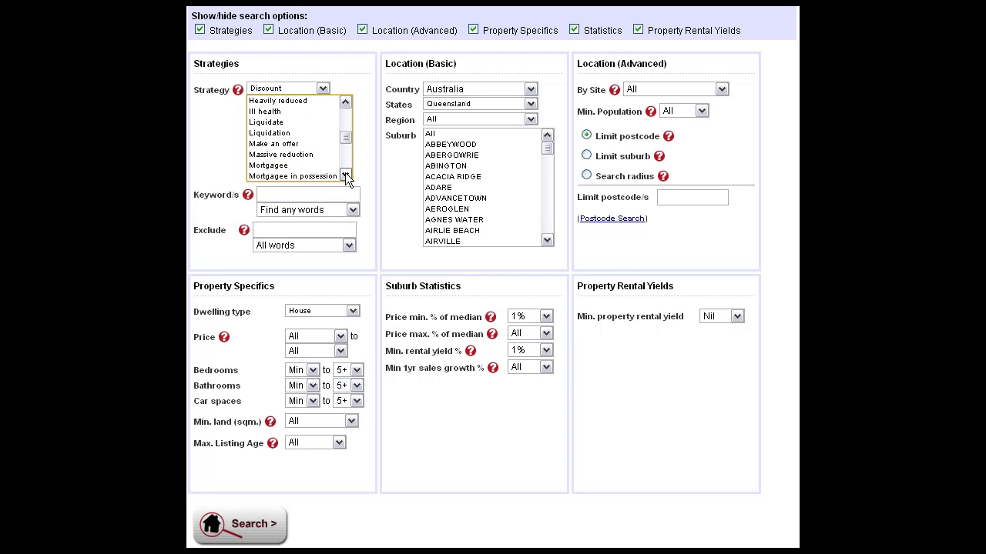
Step: Switch the strategy to Finance and review its keyword list
{"action": "left_click", "coordinate": [323, 88]}
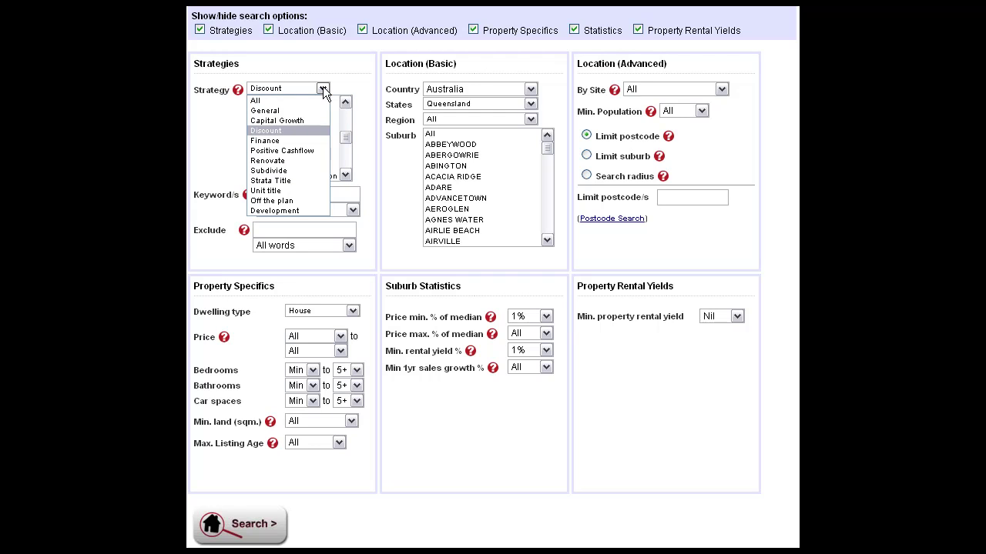
{"action": "left_click", "coordinate": [293, 140]}
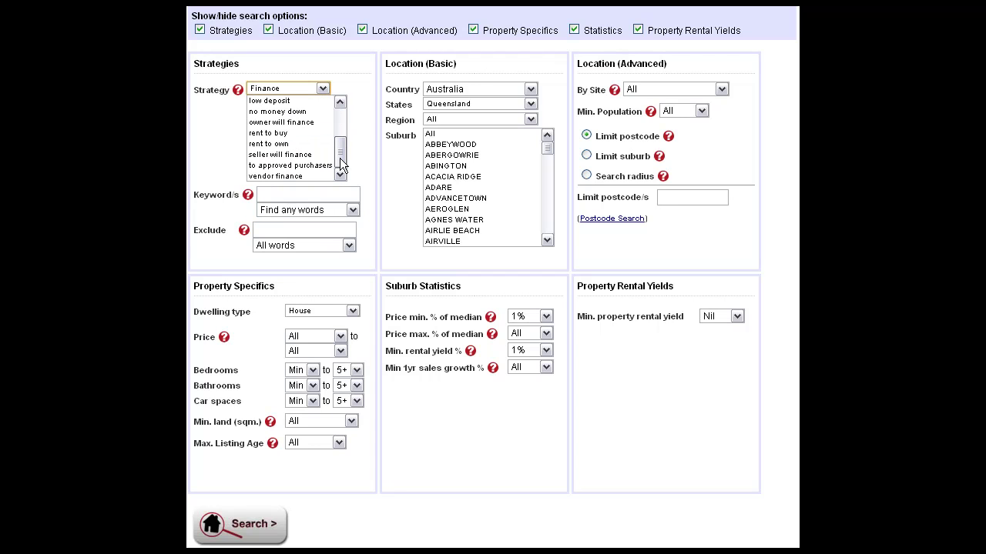
{"action": "left_click_drag", "start_coordinate": [340, 157], "coordinate": [339, 132]}
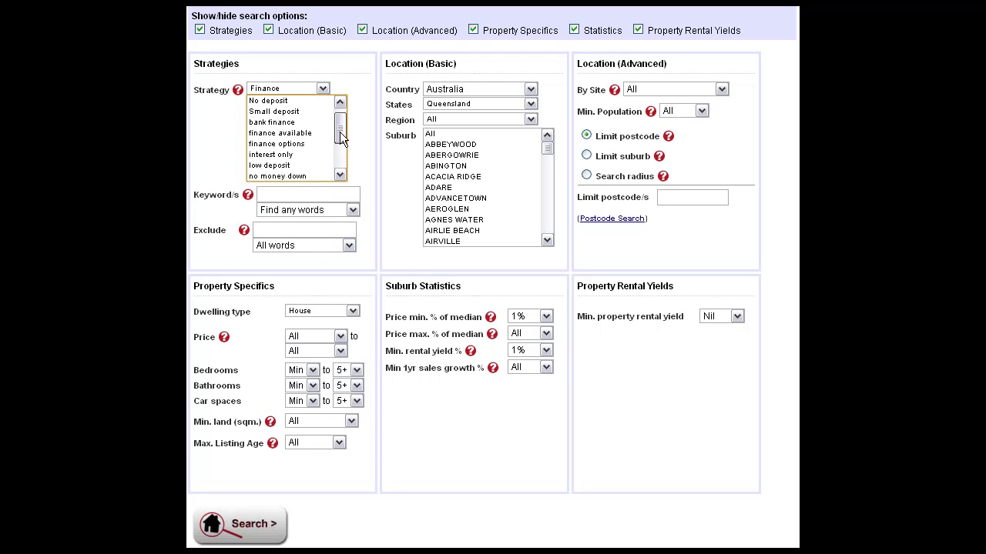
Step: Switch the strategy to Renovate and review its keywords back to the start of the list
{"action": "left_click", "coordinate": [323, 87]}
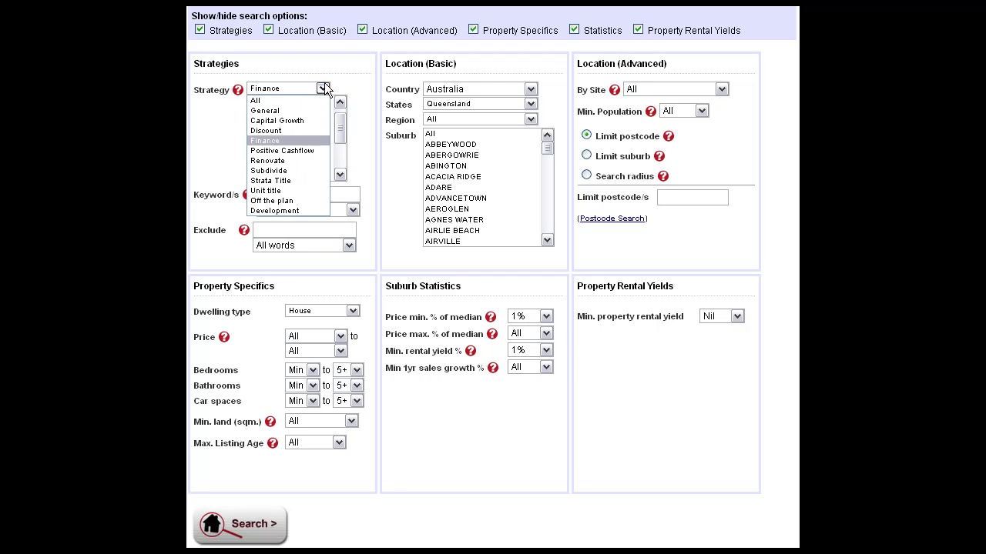
{"action": "left_click", "coordinate": [298, 160]}
{"action": "left_click_drag", "start_coordinate": [324, 150], "coordinate": [325, 126]}
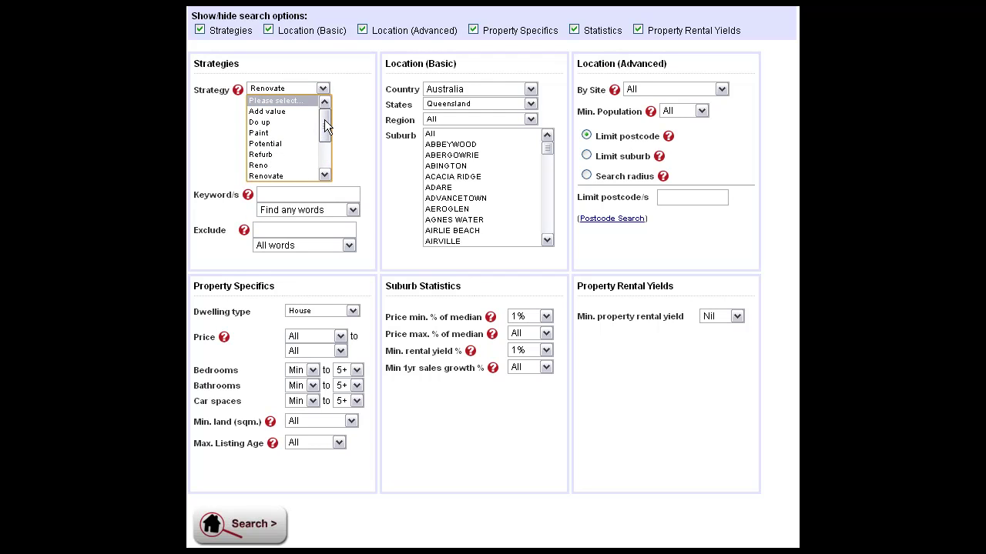
Step: Switch the strategy to Subdivide and review its keyword list
{"action": "left_click", "coordinate": [324, 88]}
{"action": "left_click", "coordinate": [295, 170]}
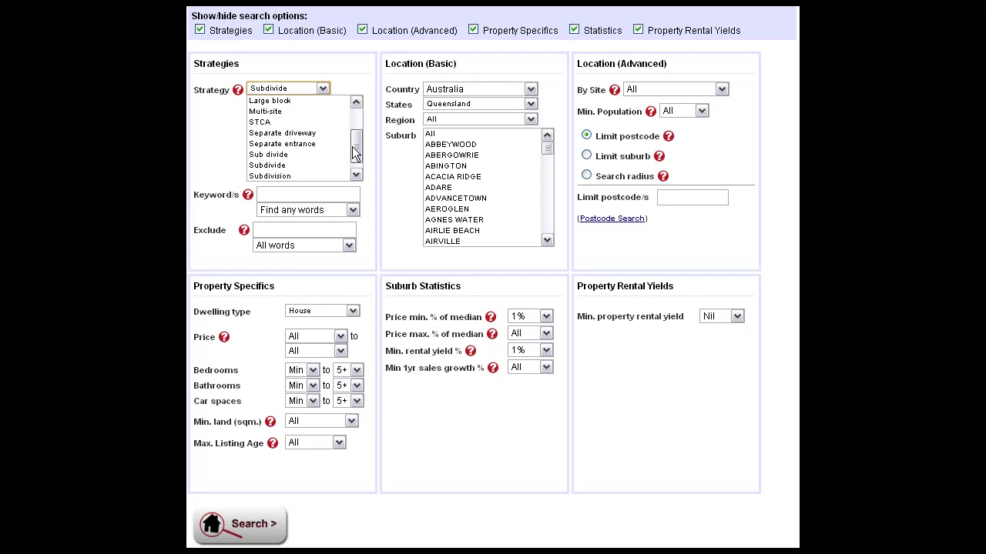
{"action": "mouse_move", "coordinate": [356, 151]}
{"action": "left_mouse_down"}
{"action": "mouse_move", "coordinate": [356, 127]}
{"action": "mouse_move", "coordinate": [356, 152]}
{"action": "left_mouse_up"}
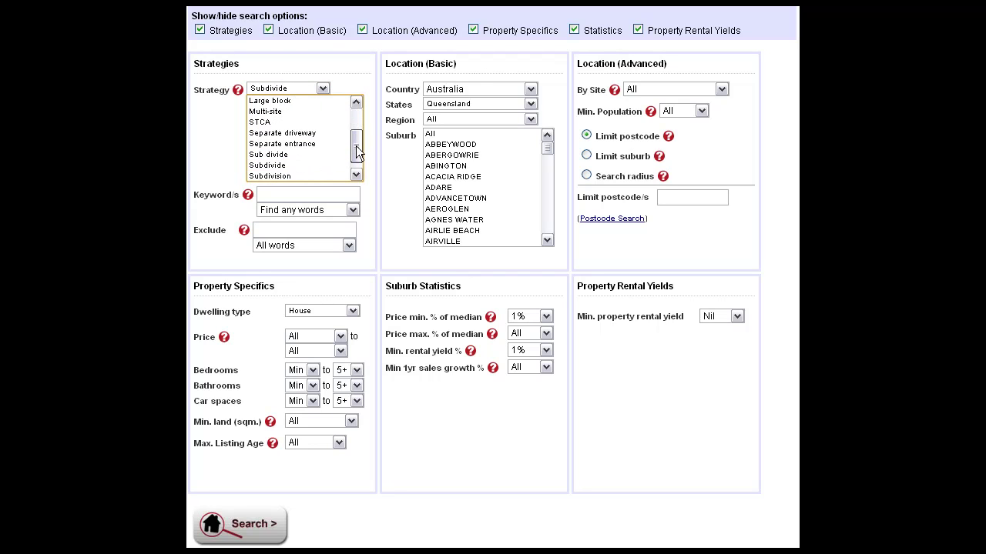
Step: Switch the strategy to Strata Title and review its keyword list
{"action": "left_click", "coordinate": [322, 89]}
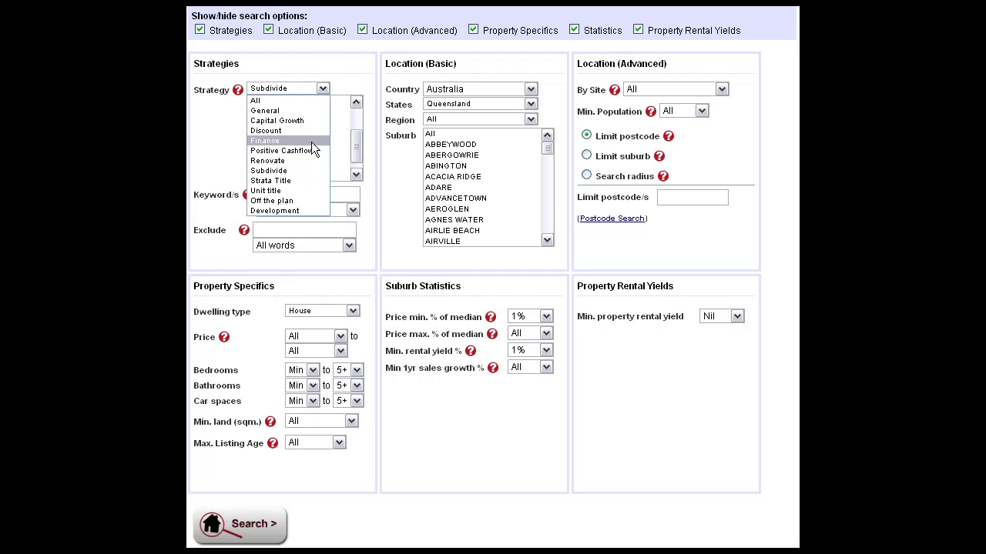
{"action": "left_click", "coordinate": [287, 177]}
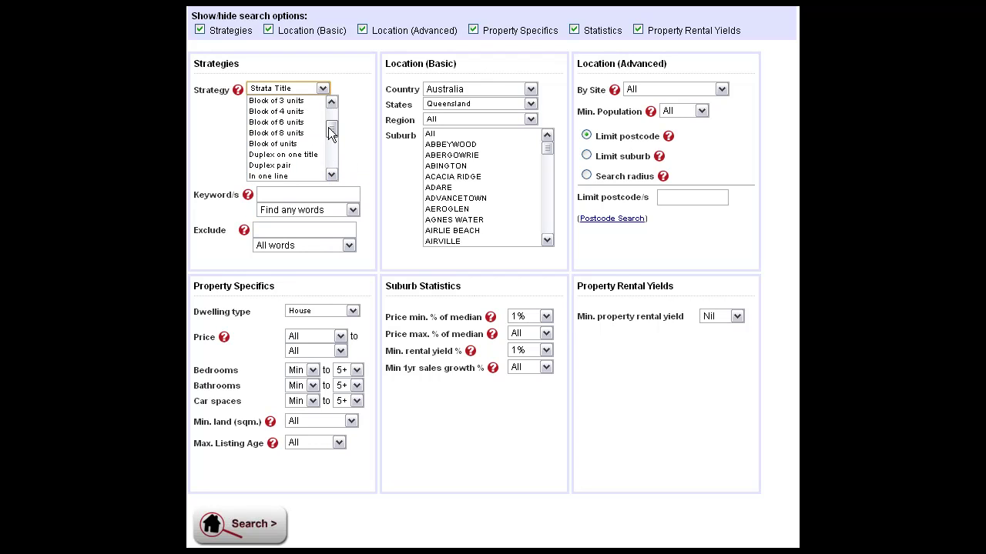
{"action": "left_click_drag", "start_coordinate": [332, 126], "coordinate": [331, 141]}
Step: Switch the strategy to Unit title and review its keyword list
{"action": "left_click", "coordinate": [321, 89]}
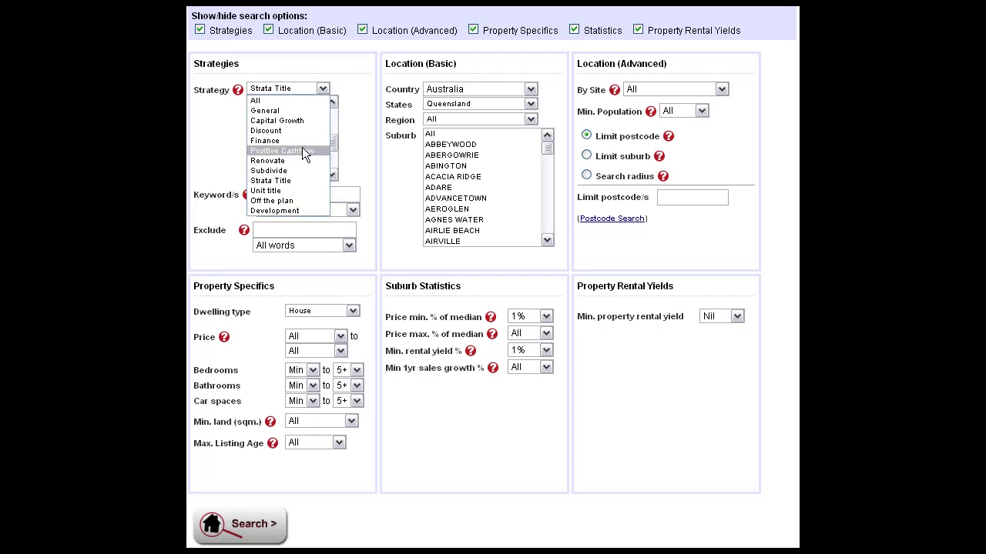
{"action": "left_click", "coordinate": [300, 190]}
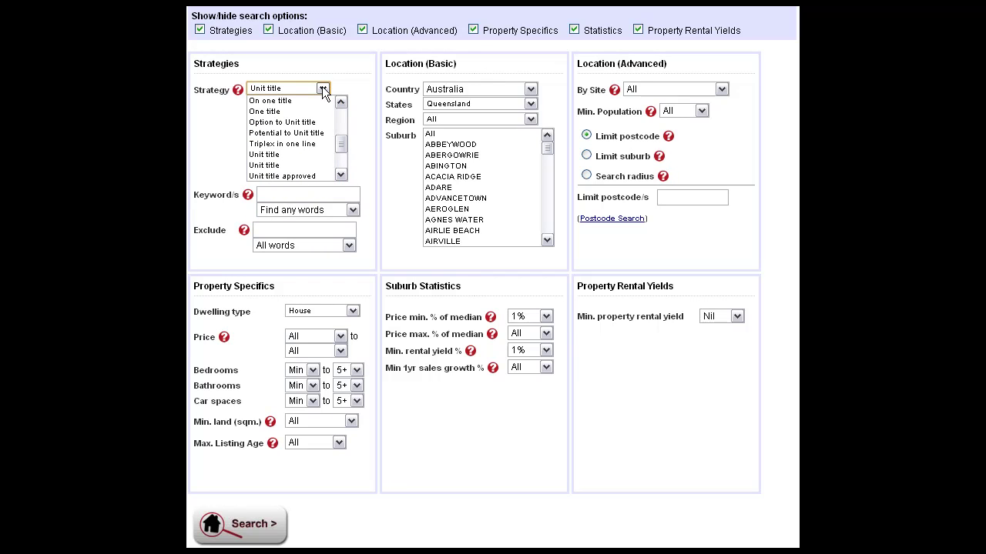
{"action": "mouse_move", "coordinate": [342, 144]}
{"action": "left_mouse_down"}
{"action": "mouse_move", "coordinate": [342, 127]}
{"action": "mouse_move", "coordinate": [341, 146]}
{"action": "left_mouse_up"}
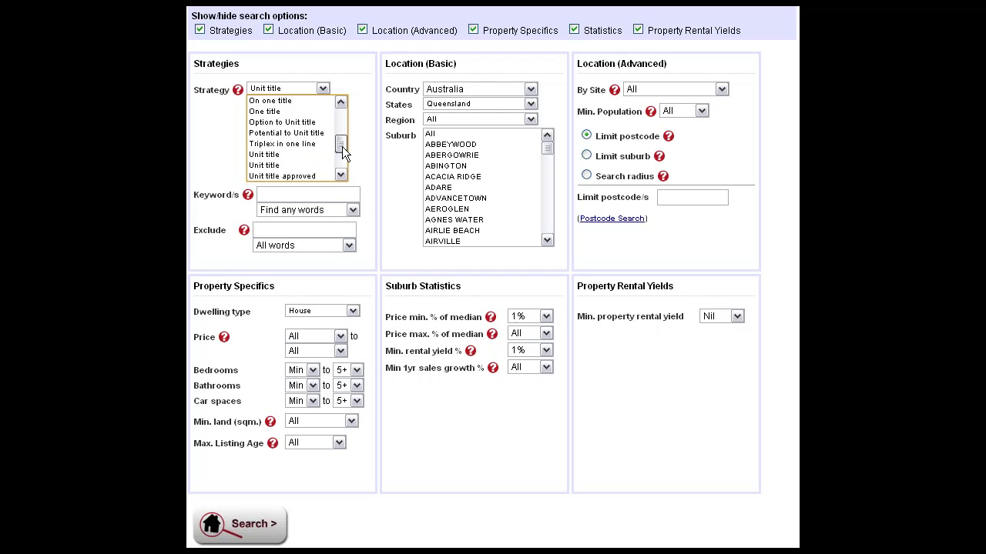
Step: Switch the strategy to Off the plan and review its keyword list
{"action": "left_click", "coordinate": [322, 90]}
{"action": "left_click", "coordinate": [293, 201]}
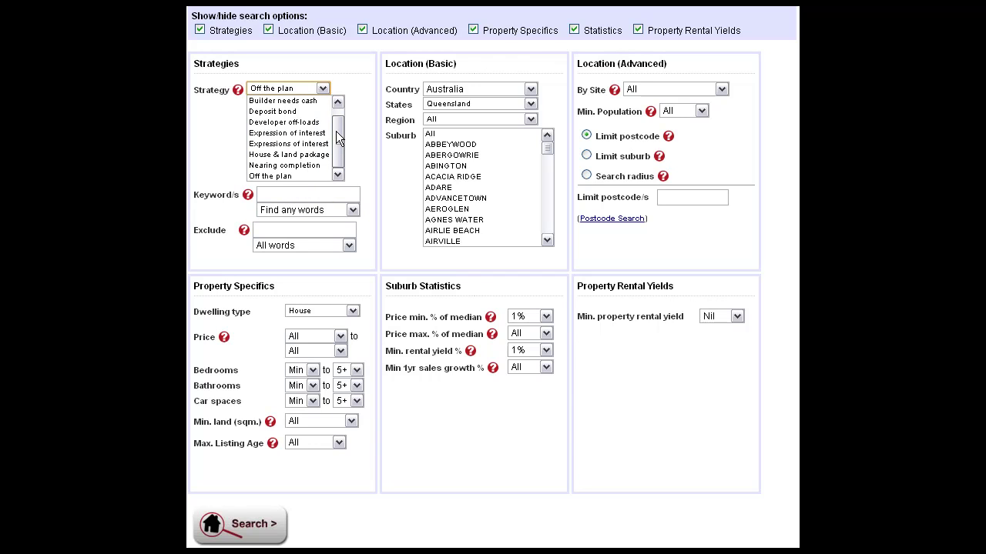
{"action": "scroll", "coordinate": [337, 136], "scroll_direction": "up", "scroll_amount": 1}
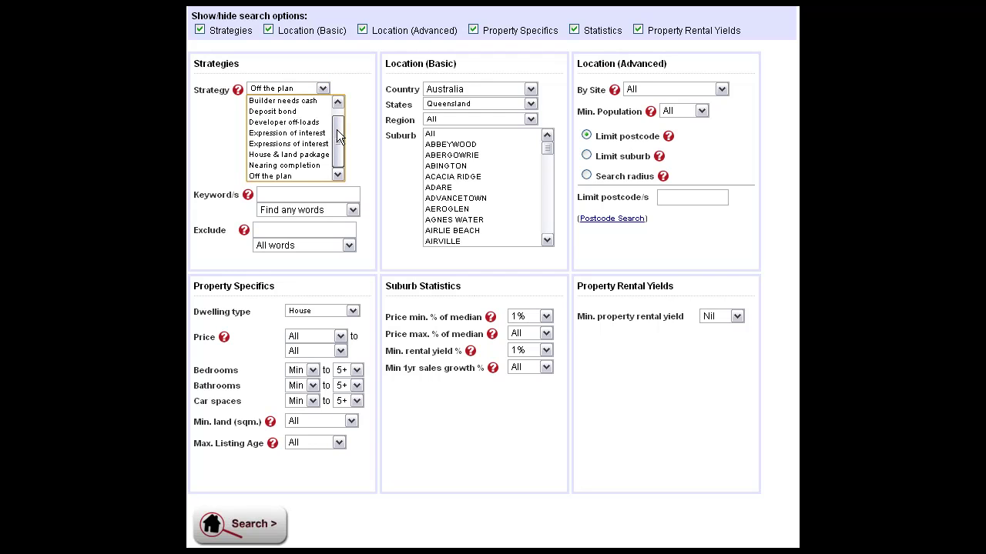
{"action": "left_click", "coordinate": [337, 175]}
Step: Set the strategy to Development and review its keywords back to the start of the list
{"action": "left_click", "coordinate": [322, 88]}
{"action": "left_click", "coordinate": [286, 208]}
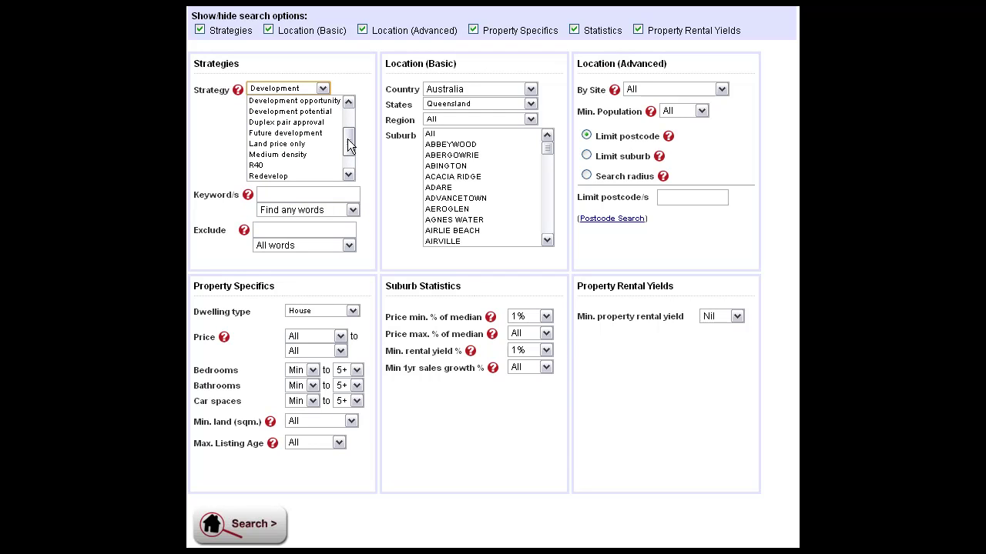
{"action": "left_click_drag", "start_coordinate": [349, 138], "coordinate": [349, 121]}
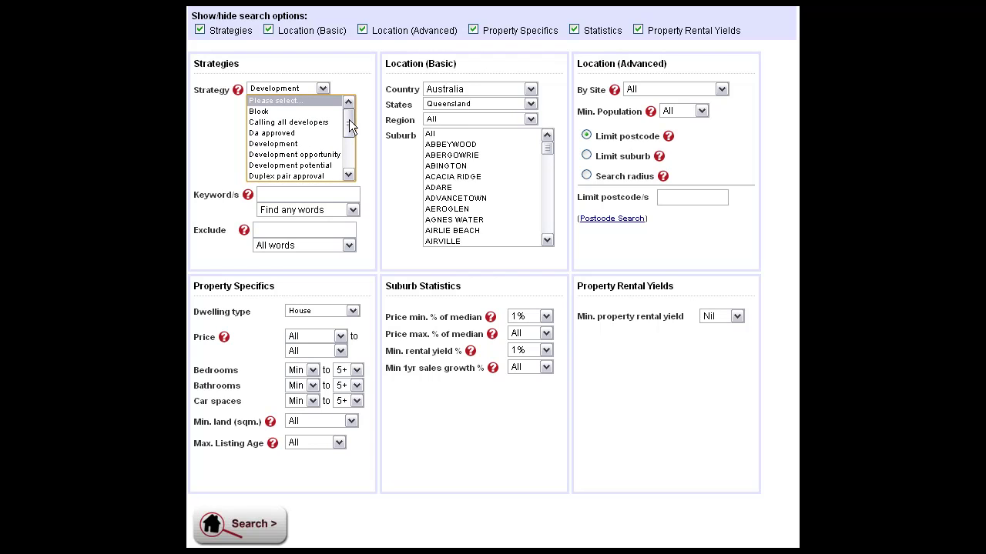
Step: Enter the search keywords "waterfront property" and set them to find all words
{"action": "left_click", "coordinate": [304, 194]}
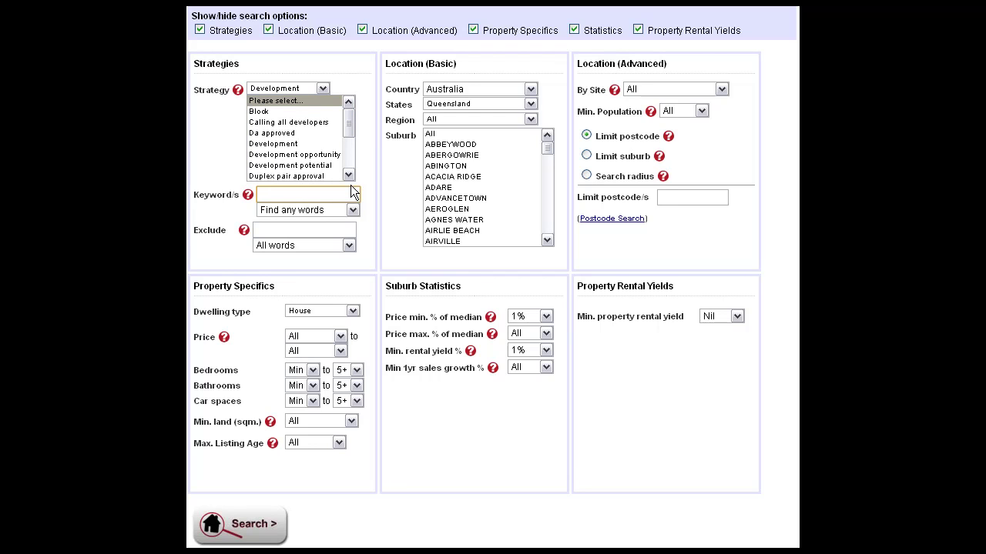
{"action": "type", "text": "waterfront property"}
{"action": "left_click", "coordinate": [353, 210]}
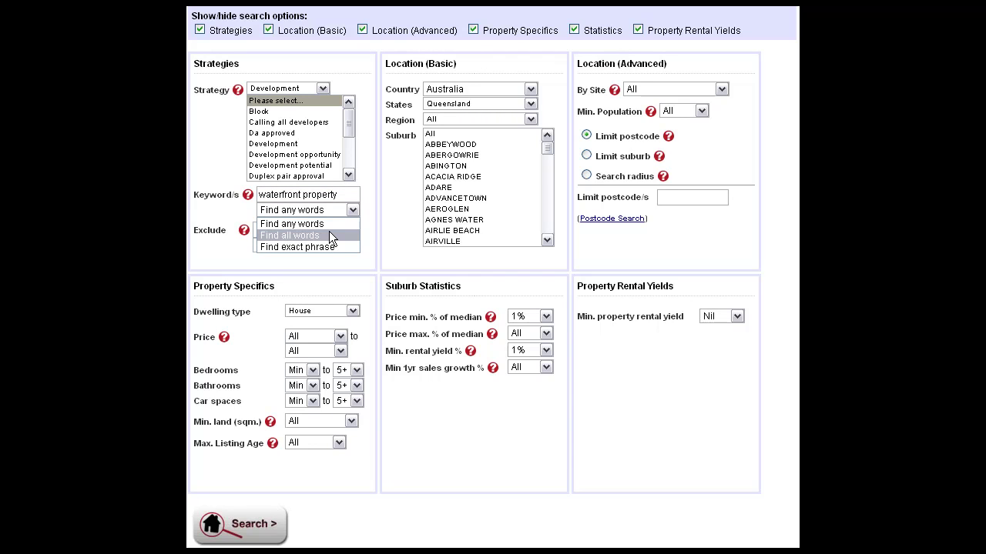
{"action": "left_click", "coordinate": [328, 233]}
Step: Exclude listings containing "stroll to waterfront", matched as an exact phrase
{"action": "left_click", "coordinate": [329, 229]}
{"action": "type", "text": "st"}
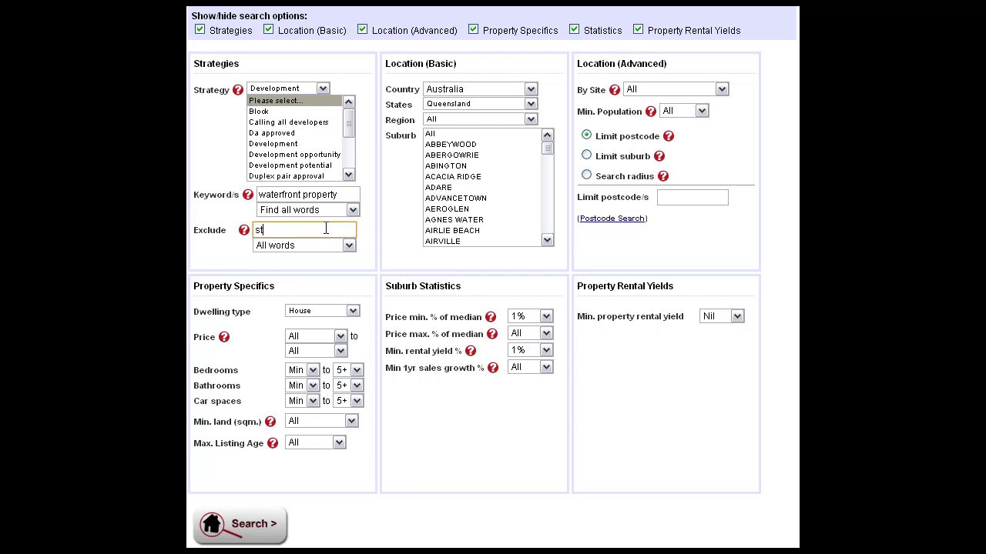
{"action": "type", "text": "roll to waterfront"}
{"action": "left_click", "coordinate": [352, 247]}
{"action": "left_click", "coordinate": [319, 274]}
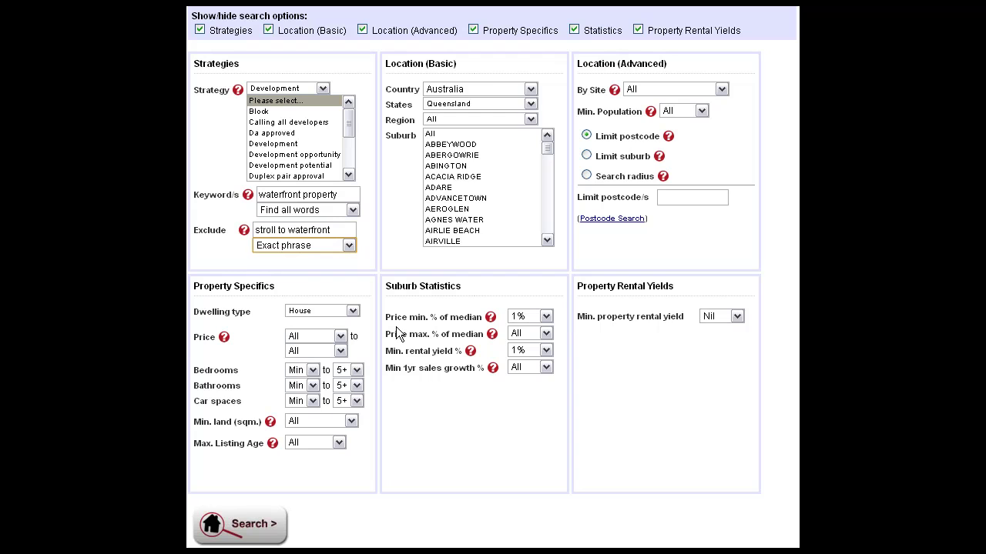
Step: Limit the basic location to the Cairns region of Queensland
{"action": "left_click", "coordinate": [530, 119]}
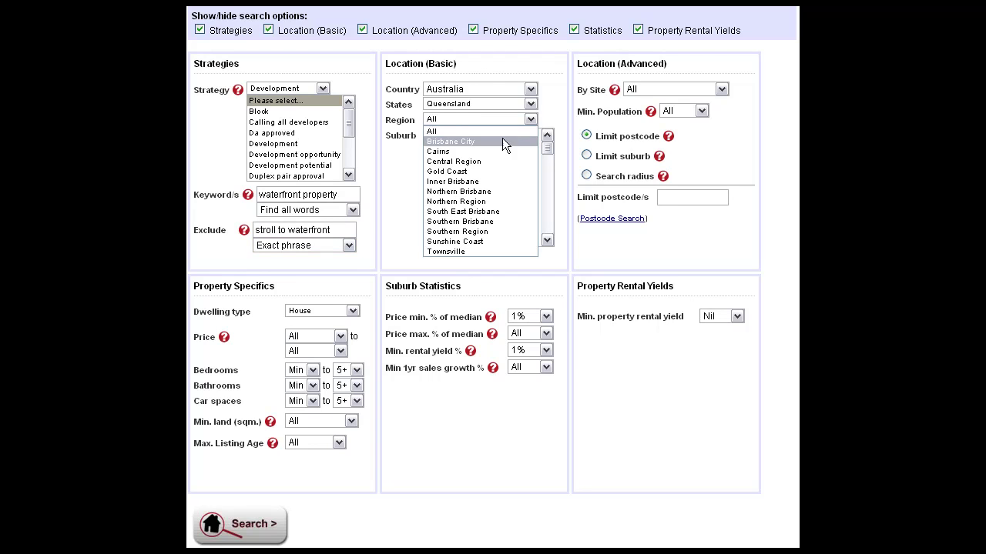
{"action": "left_click", "coordinate": [475, 149]}
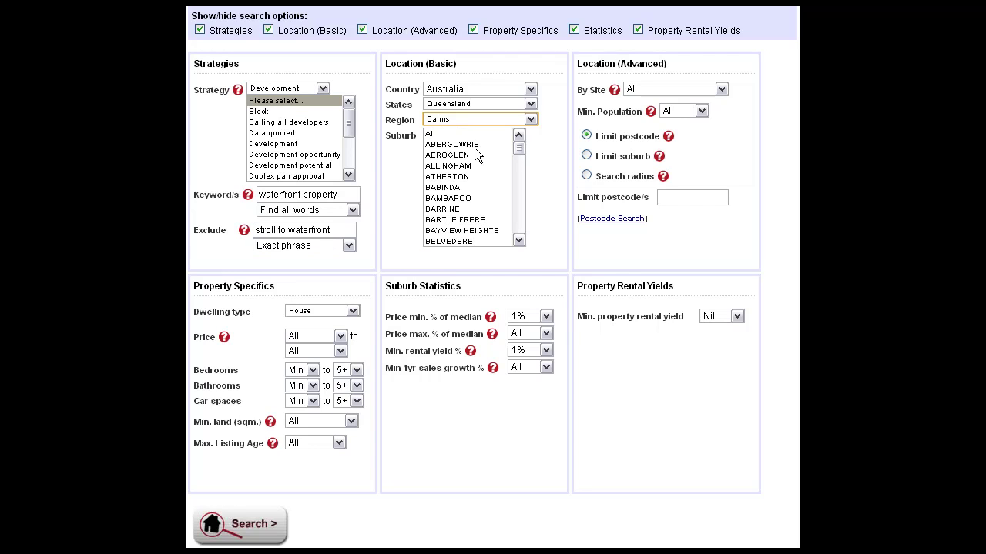
Step: Select the suburbs Allingham, Atherton, Bambaroo, Bartle Frere and Bayview Heights together in the Cairns region
{"action": "left_click", "coordinate": [472, 166]}
{"action": "left_click", "coordinate": [468, 177], "text": "ctrl"}
{"action": "left_click", "coordinate": [466, 199], "text": "ctrl"}
{"action": "left_click", "coordinate": [467, 219], "text": "ctrl"}
{"action": "left_click", "coordinate": [470, 230], "text": "ctrl"}
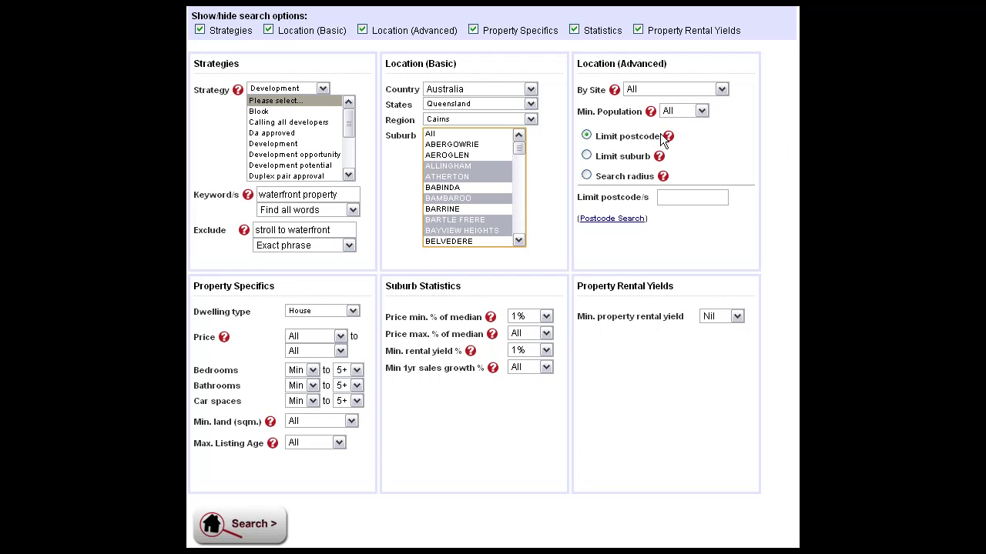
Step: Restrict the advanced location to the site realestate.com.au and set the minimum population to 10,000
{"action": "left_click", "coordinate": [691, 88]}
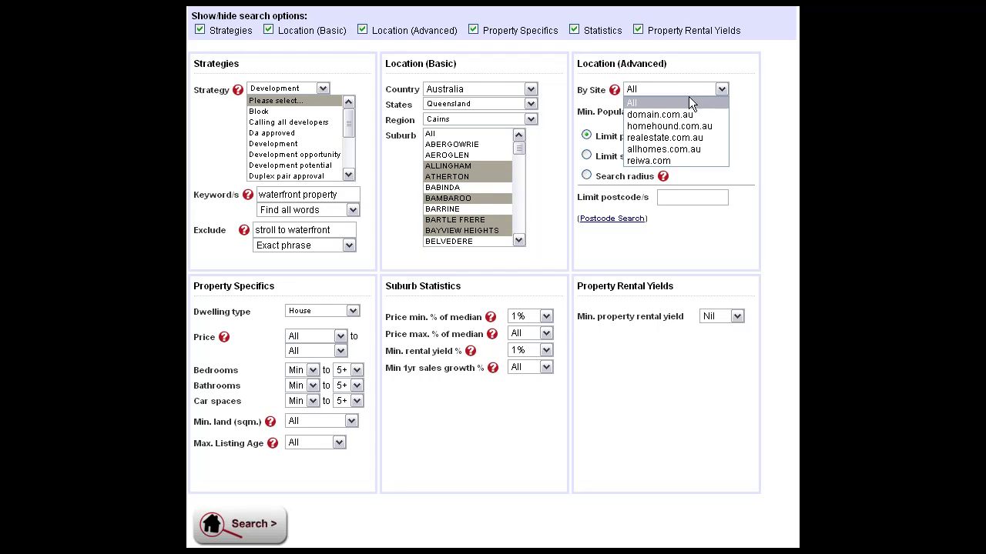
{"action": "left_click", "coordinate": [680, 137]}
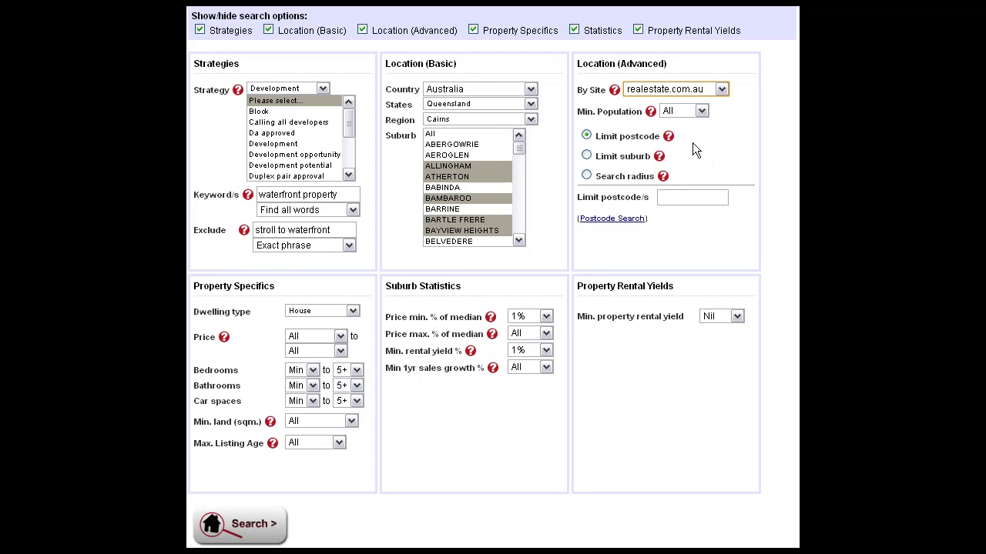
{"action": "left_click", "coordinate": [700, 111]}
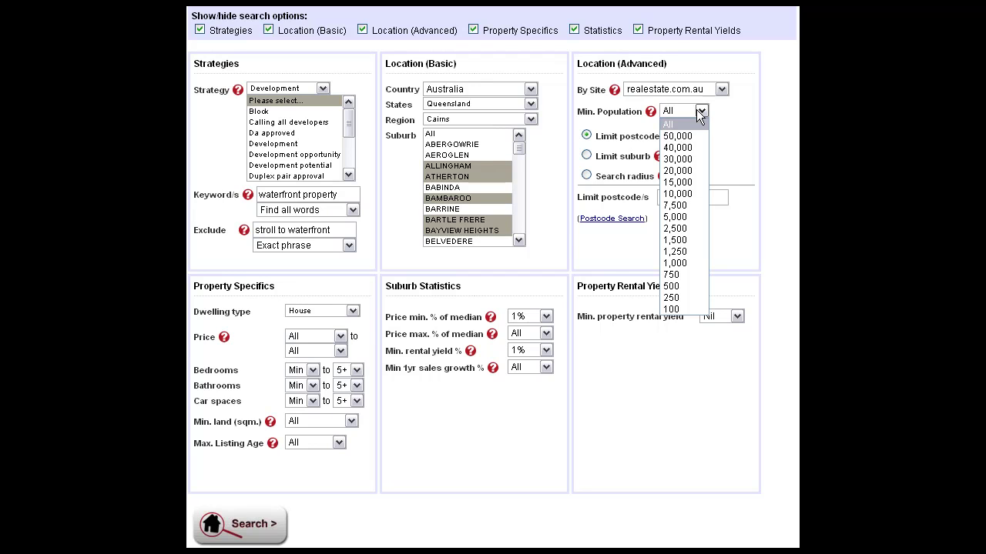
{"action": "left_click", "coordinate": [679, 193]}
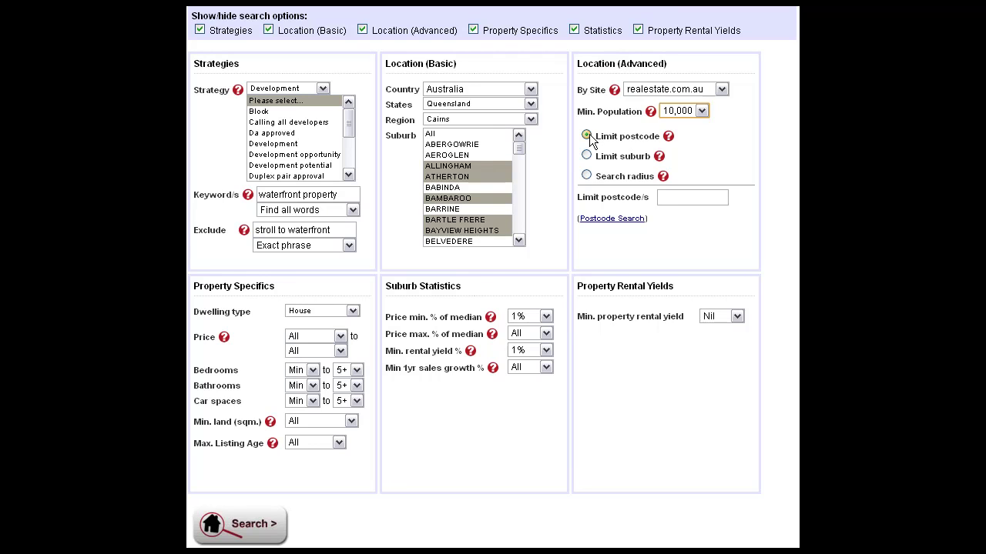
Step: Try limiting the advanced location to the suburb Coomera (Gold Coast, QLD) and clear the entry again
{"action": "left_click", "coordinate": [587, 156]}
{"action": "left_click", "coordinate": [688, 192]}
{"action": "type", "text": "coom"}
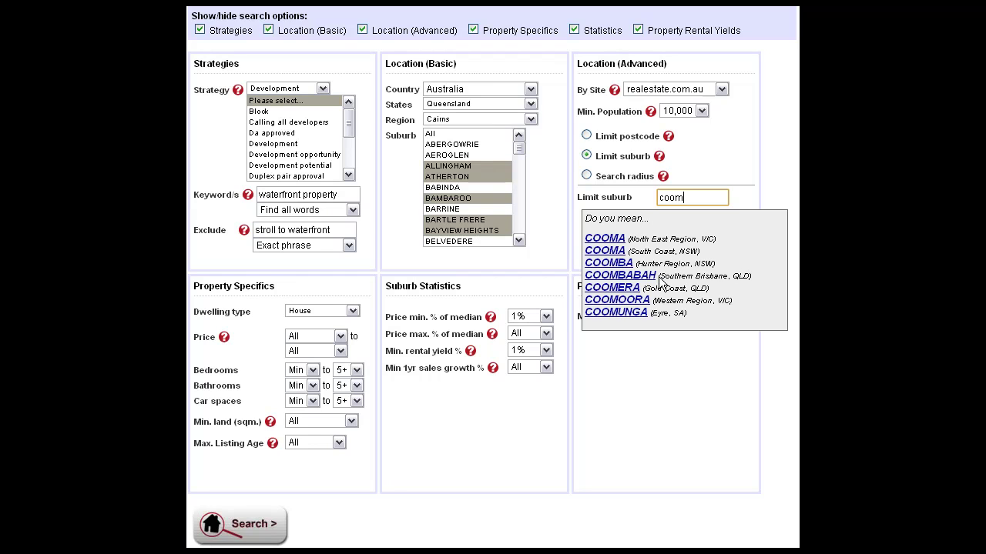
{"action": "left_click", "coordinate": [616, 288]}
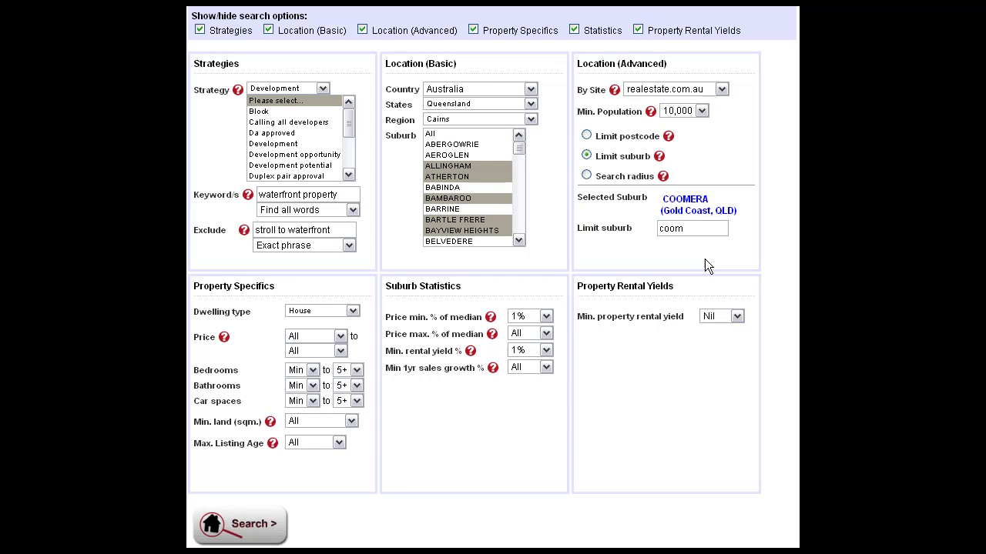
{"action": "left_click", "coordinate": [625, 242]}
{"action": "key", "text": "BackSpace"}
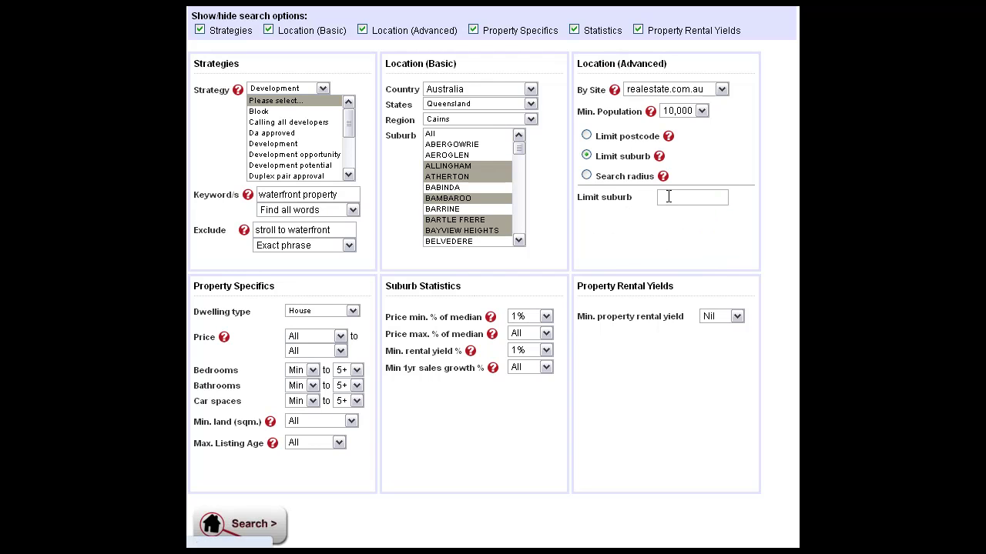
Step: Switch the advanced location to a search radius from 2 km to 6 km of postcode 2000
{"action": "left_click", "coordinate": [589, 178]}
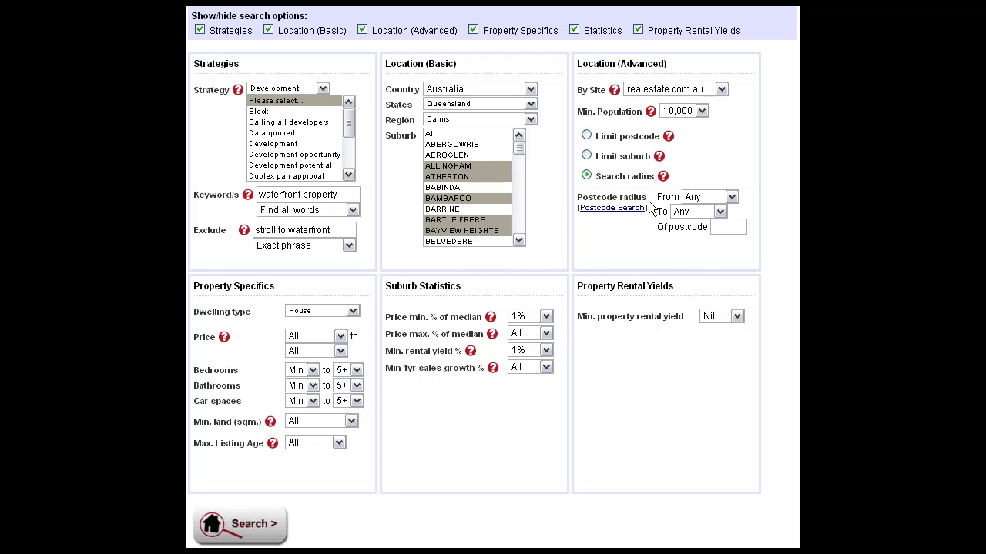
{"action": "left_click", "coordinate": [732, 198]}
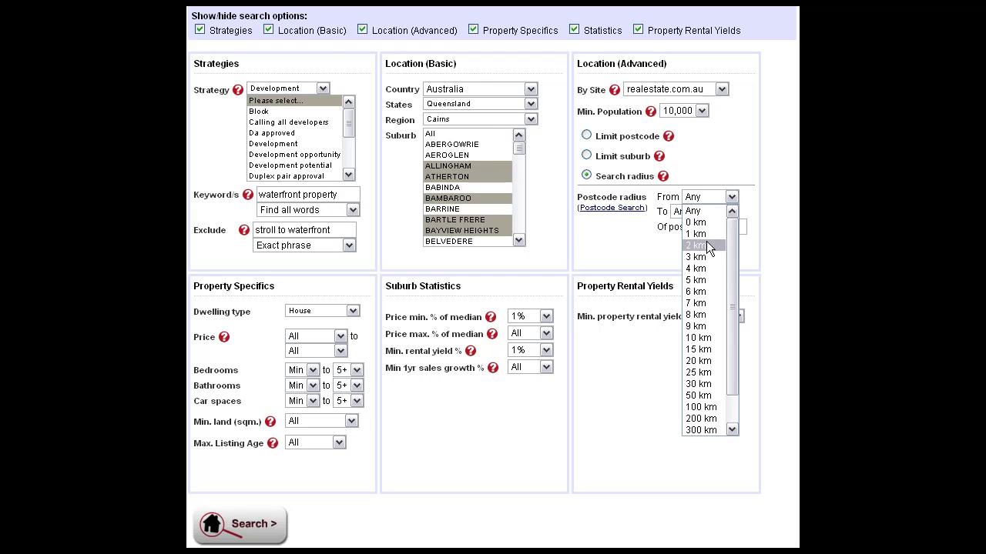
{"action": "left_click", "coordinate": [706, 241]}
{"action": "left_click", "coordinate": [719, 212]}
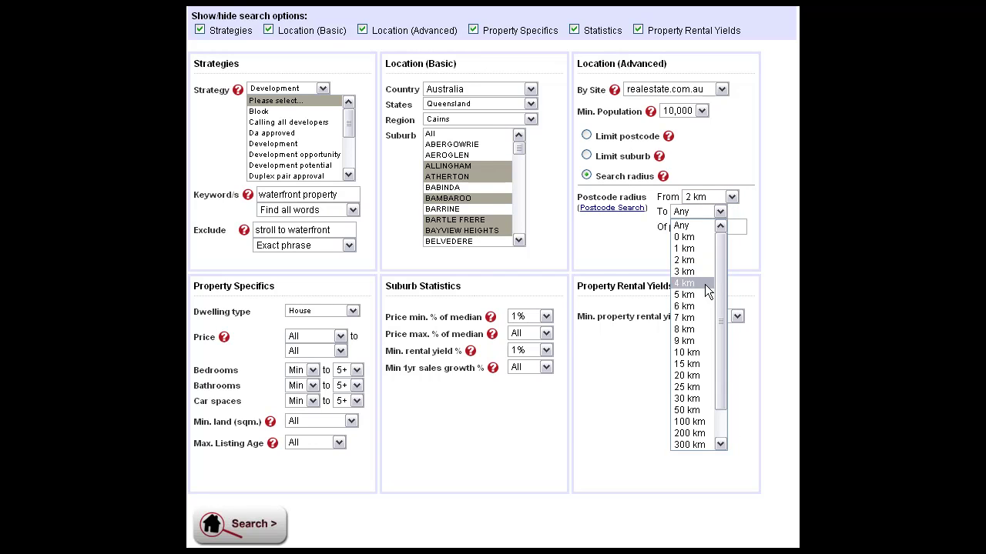
{"action": "left_click", "coordinate": [705, 290]}
{"action": "left_click", "coordinate": [724, 227]}
{"action": "type", "text": "2000"}
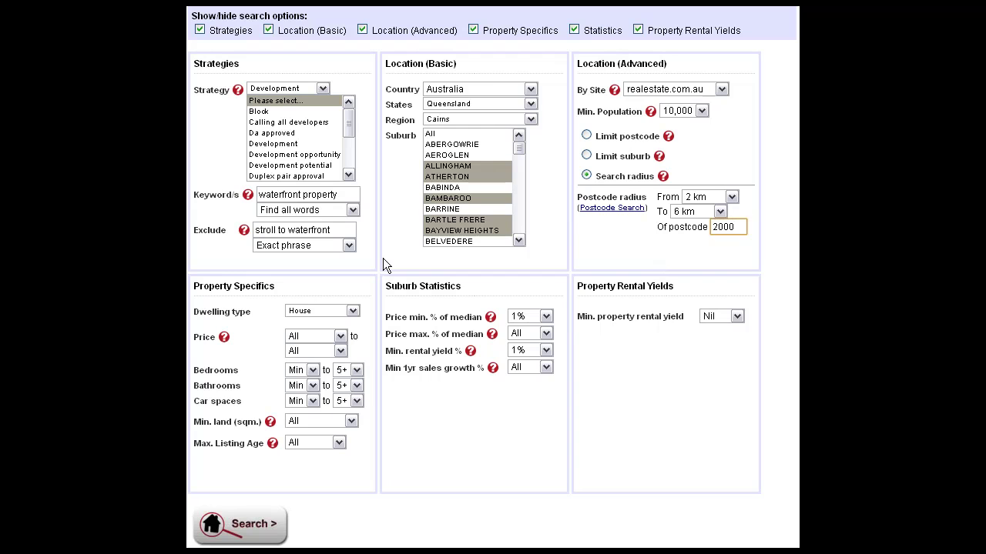
Step: Set the price range for houses to 200,000–800,000 and the minimum number of bedrooms to 1
{"action": "left_click", "coordinate": [353, 312]}
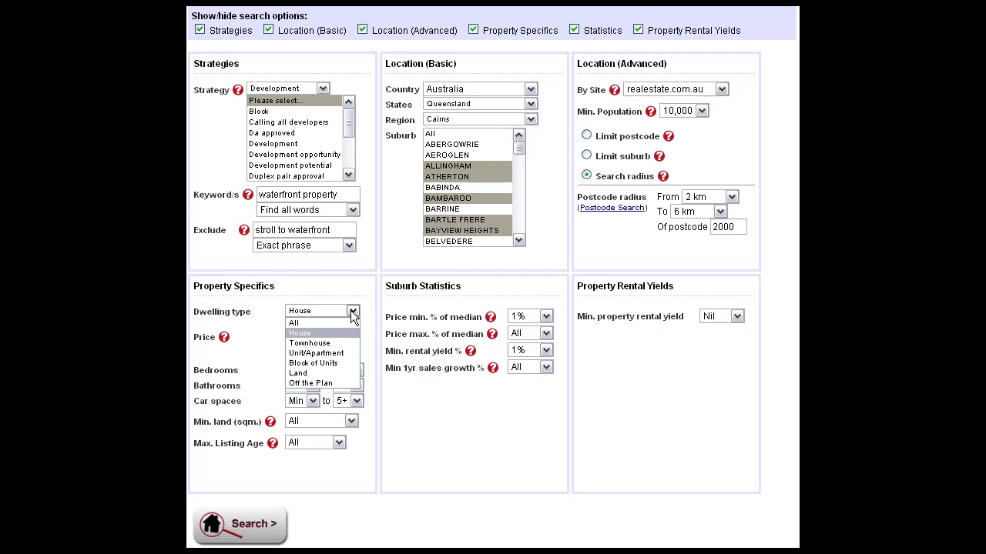
{"action": "left_click", "coordinate": [350, 310]}
{"action": "left_click", "coordinate": [344, 335]}
{"action": "left_click", "coordinate": [311, 212]}
{"action": "left_click", "coordinate": [340, 351]}
{"action": "left_click", "coordinate": [309, 280]}
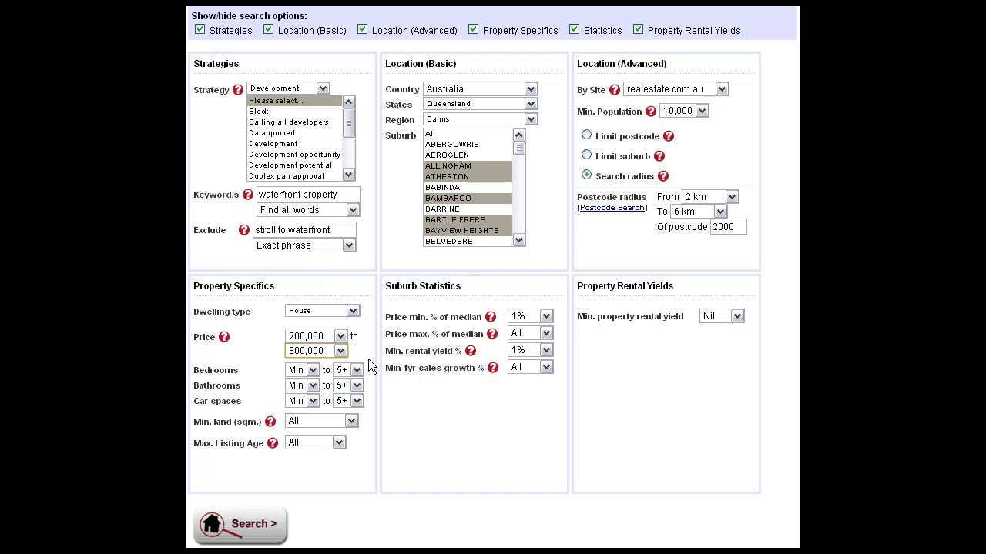
{"action": "left_click", "coordinate": [312, 370]}
{"action": "left_click", "coordinate": [298, 393]}
Step: Set the minimum land size to 600 sqm and the maximum listing age to 3 weeks
{"action": "left_click", "coordinate": [349, 422]}
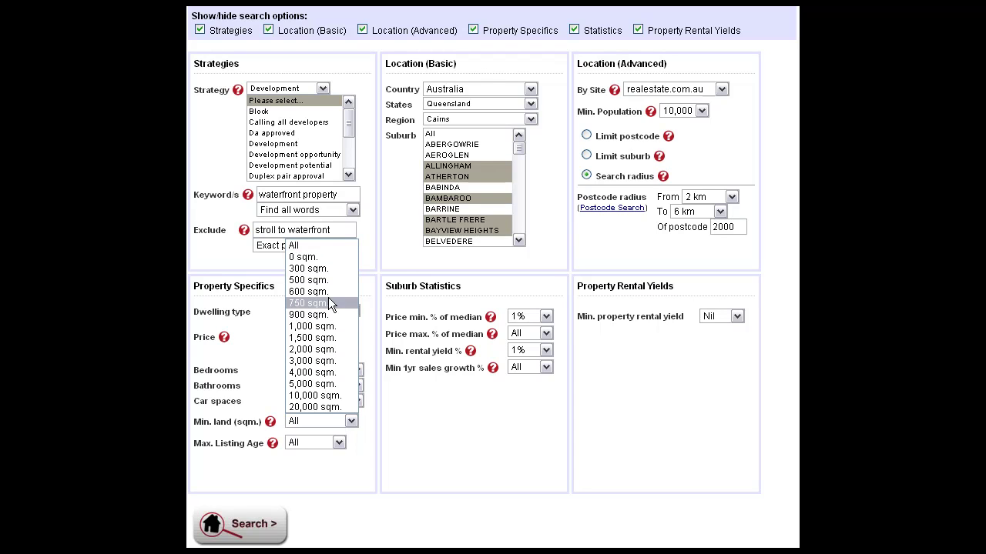
{"action": "left_click", "coordinate": [327, 293]}
{"action": "left_click", "coordinate": [338, 444]}
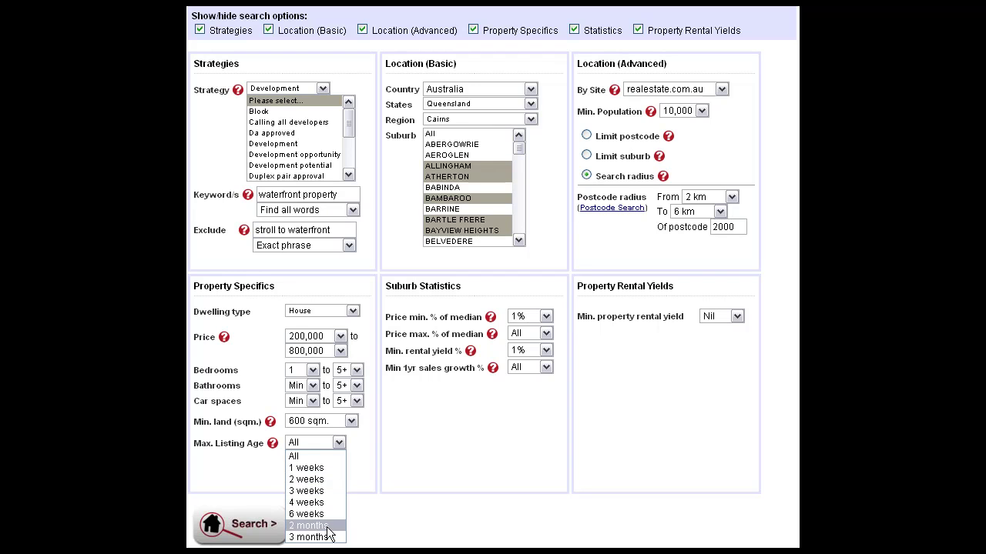
{"action": "left_click", "coordinate": [334, 490]}
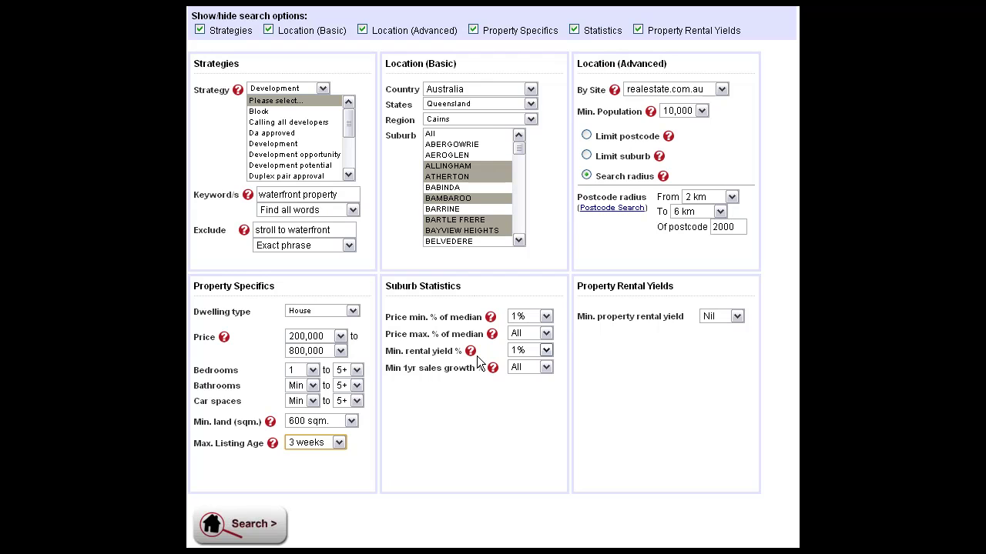
Step: Set the price as a percentage of the suburb median to a minimum of 50% and a maximum of 80%
{"action": "left_click", "coordinate": [546, 318]}
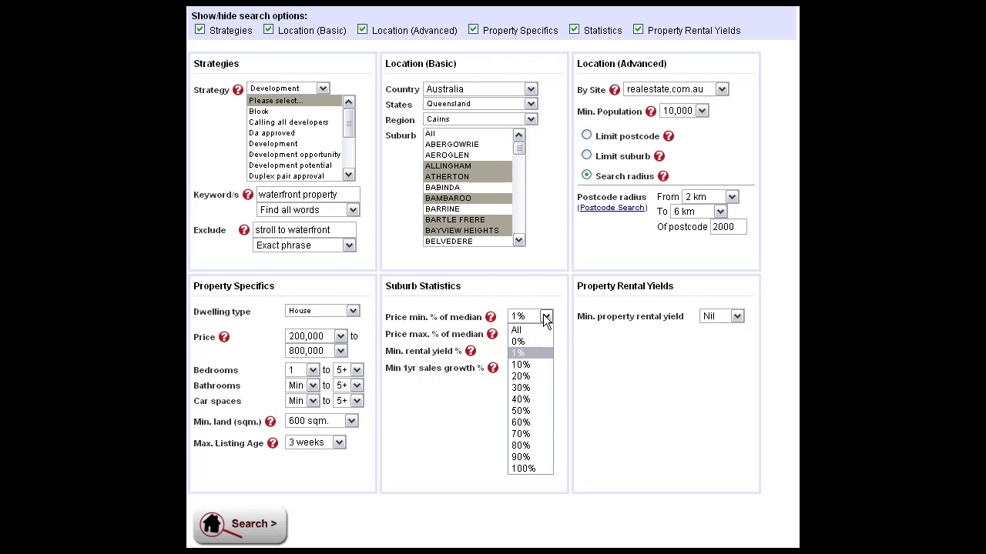
{"action": "left_click", "coordinate": [535, 409]}
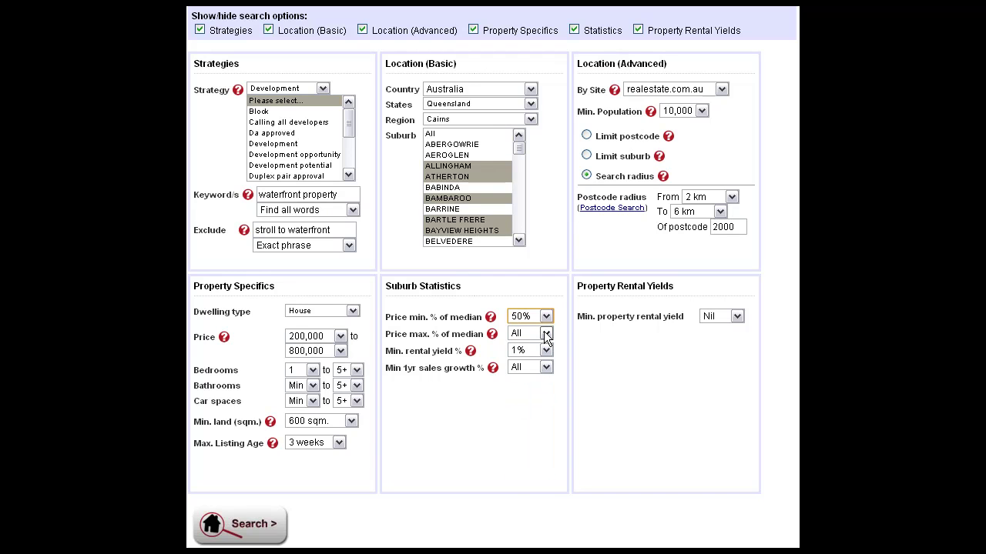
{"action": "left_click", "coordinate": [545, 333]}
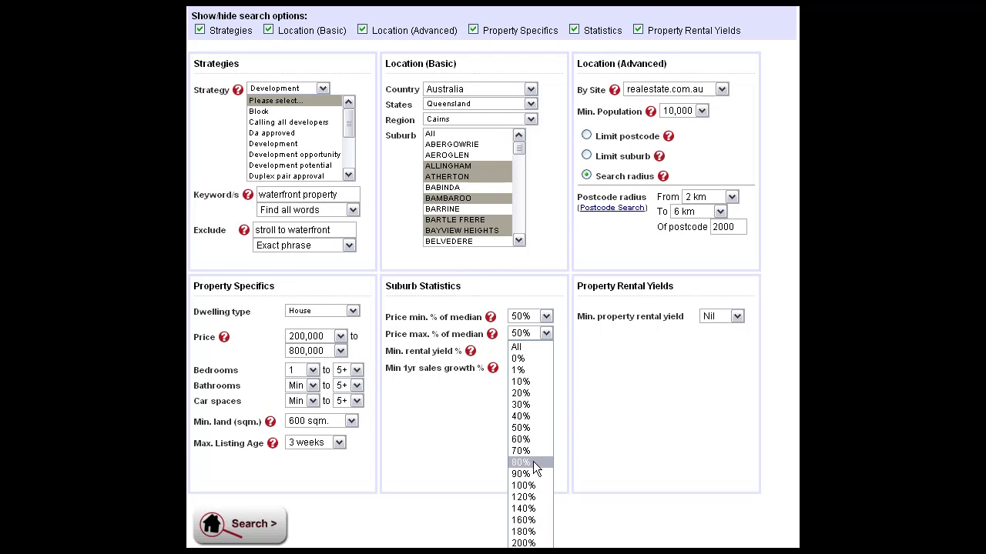
{"action": "left_click", "coordinate": [537, 486]}
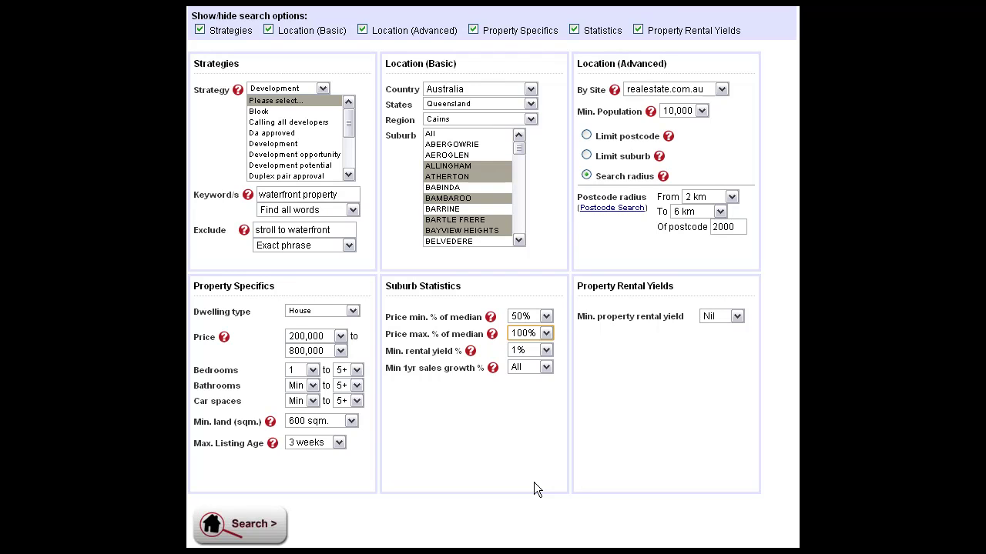
{"action": "left_click", "coordinate": [545, 333]}
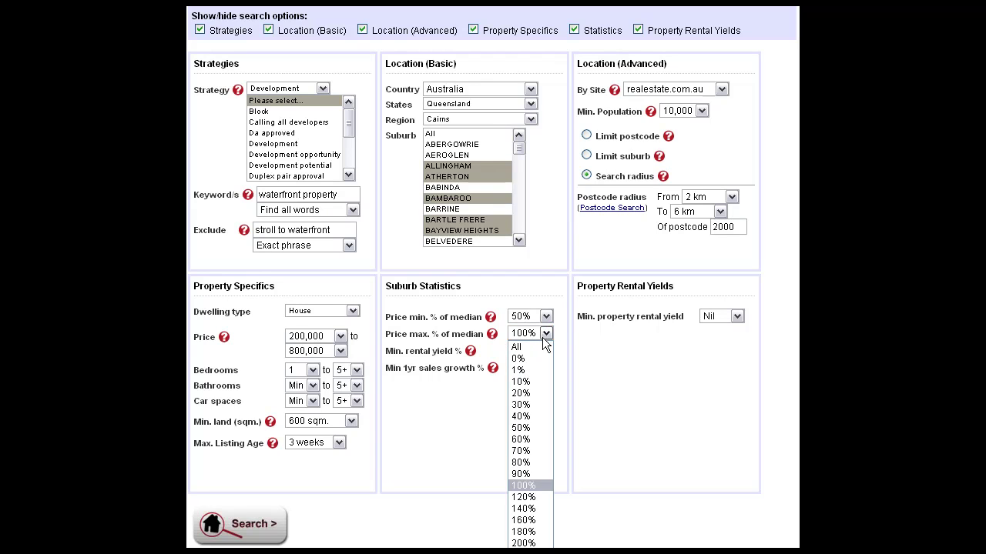
{"action": "left_click", "coordinate": [542, 456]}
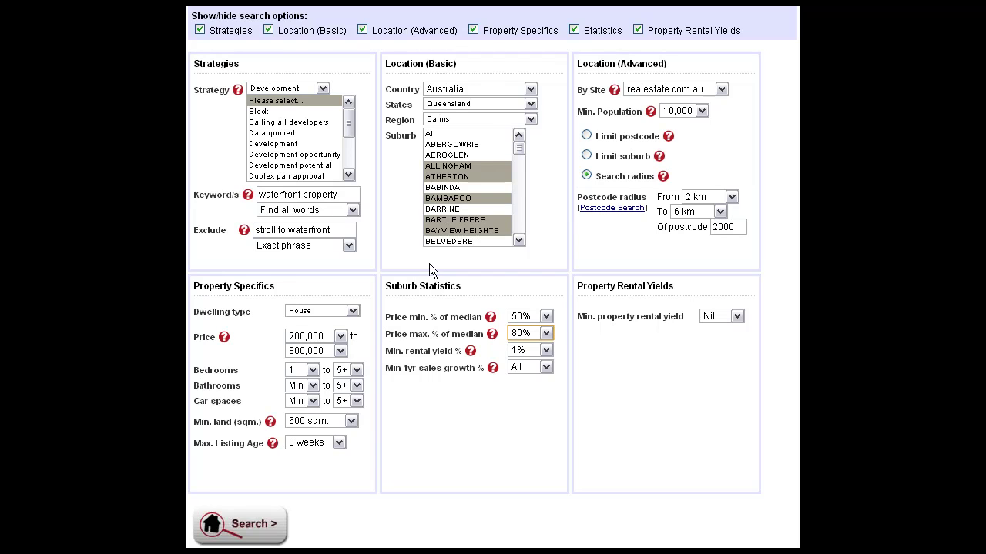
Step: Set the minimum rental yield in the suburb statistics to 5%
{"action": "left_click", "coordinate": [546, 351]}
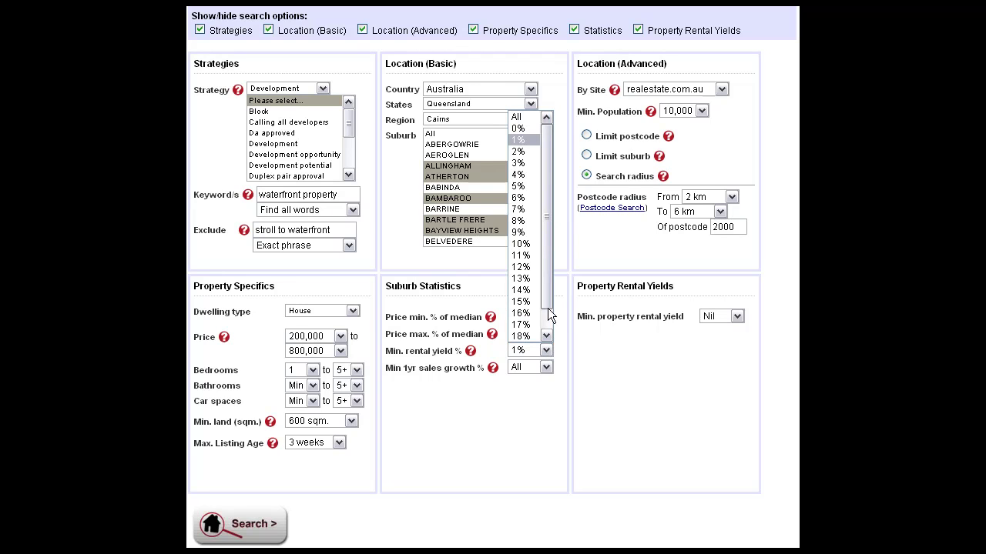
{"action": "left_click", "coordinate": [531, 197]}
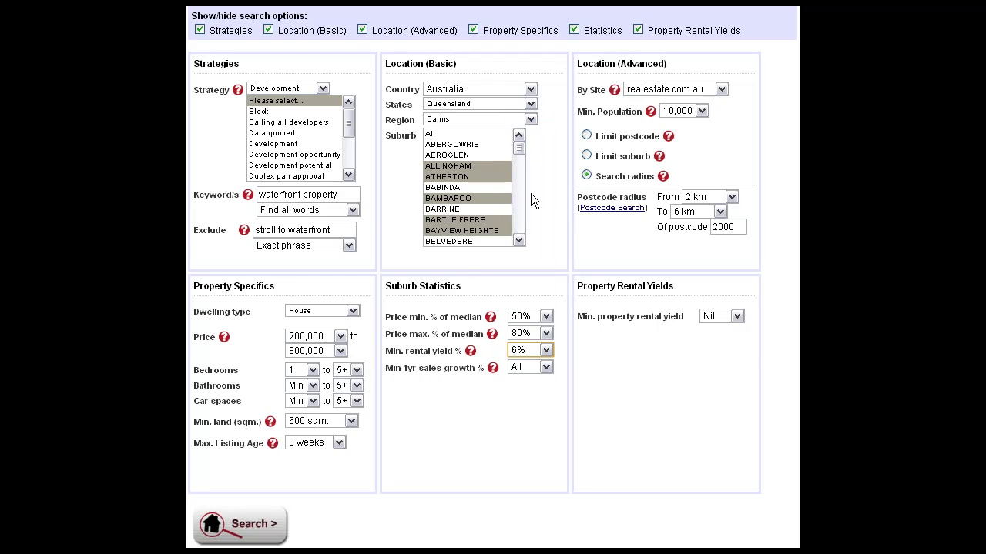
{"action": "left_click", "coordinate": [546, 350]}
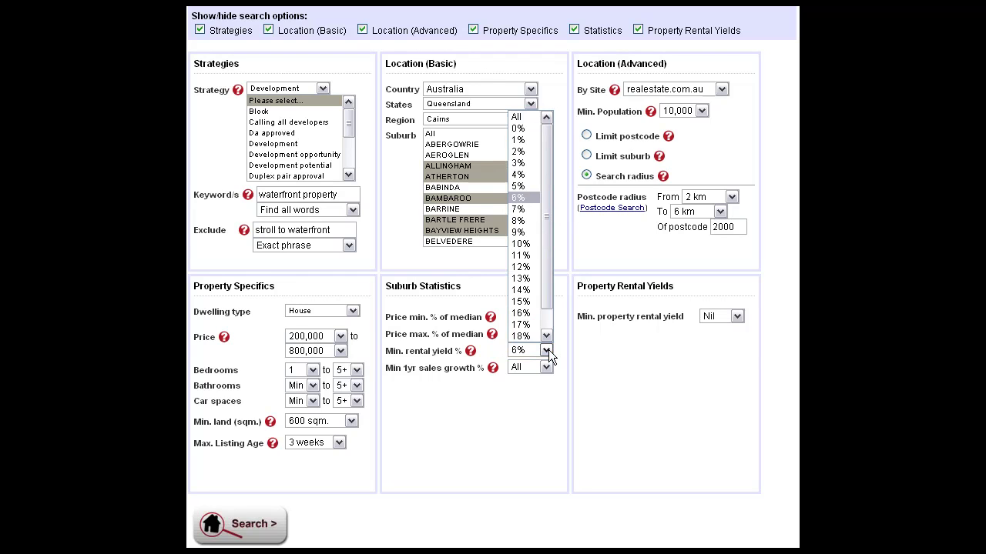
{"action": "left_click", "coordinate": [529, 190]}
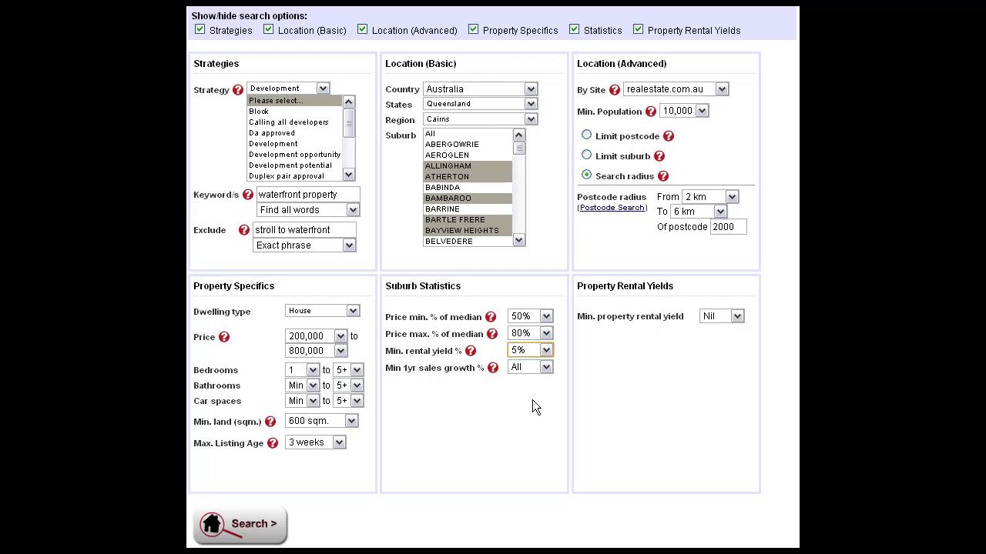
Step: Set the minimum one-year sales growth to 10% and the minimum property rental yield to 8%+
{"action": "left_click", "coordinate": [546, 367]}
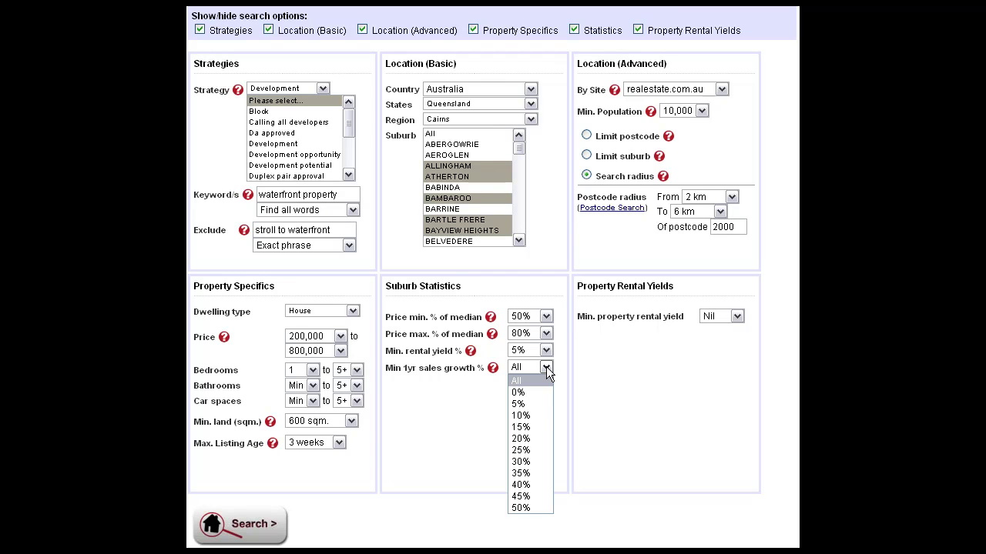
{"action": "left_click", "coordinate": [524, 414]}
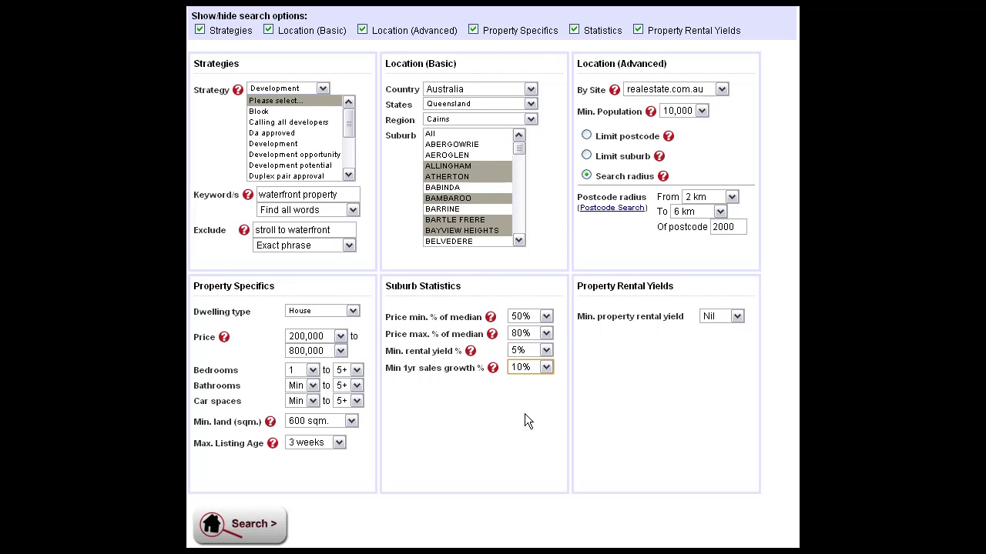
{"action": "left_click", "coordinate": [735, 318]}
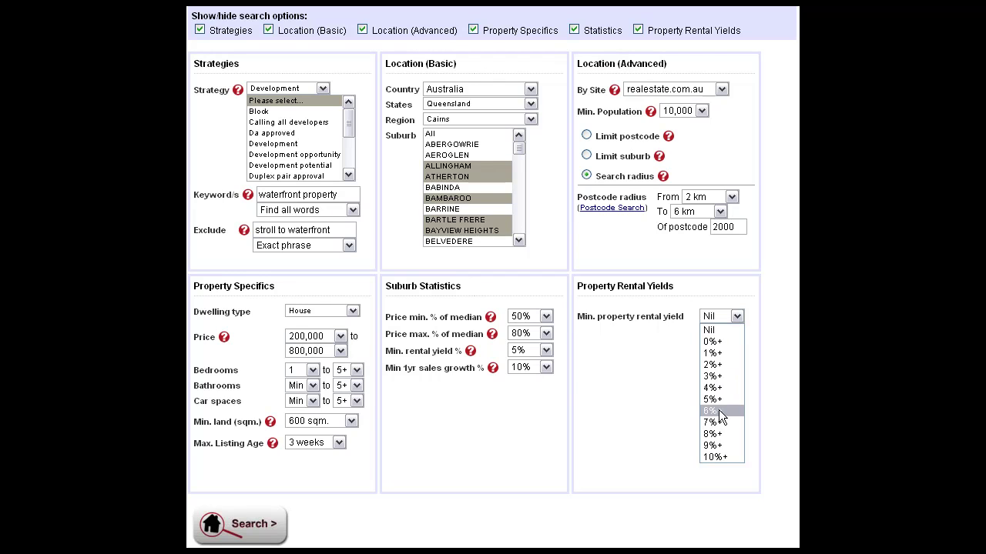
{"action": "left_click", "coordinate": [719, 434]}
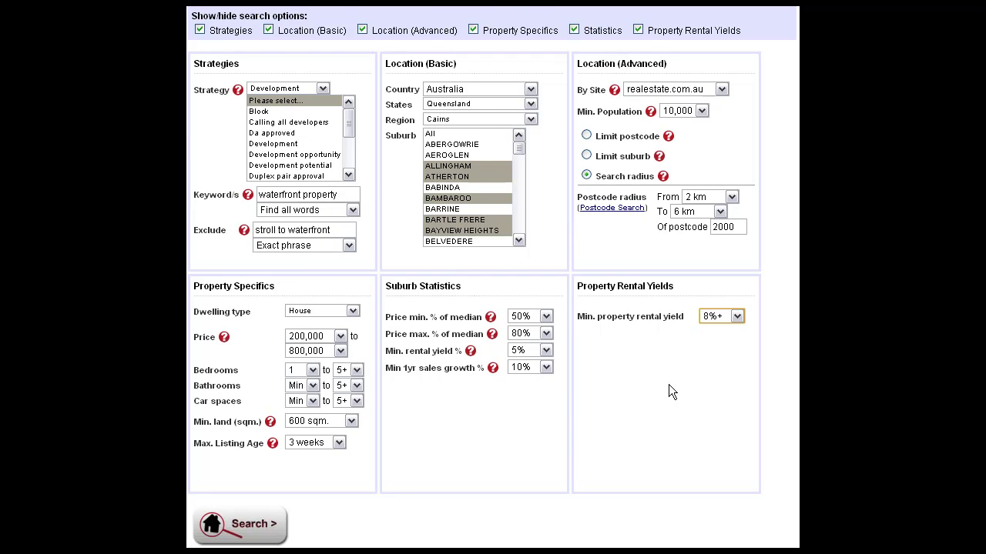
Step: Sort the search results by Listing Date: Oldest to Newest, review the other sort options and return to the search filters
{"action": "scroll", "coordinate": [669, 392], "scroll_direction": "down", "scroll_amount": 5}
{"action": "scroll", "coordinate": [667, 382], "scroll_direction": "down", "scroll_amount": 3}
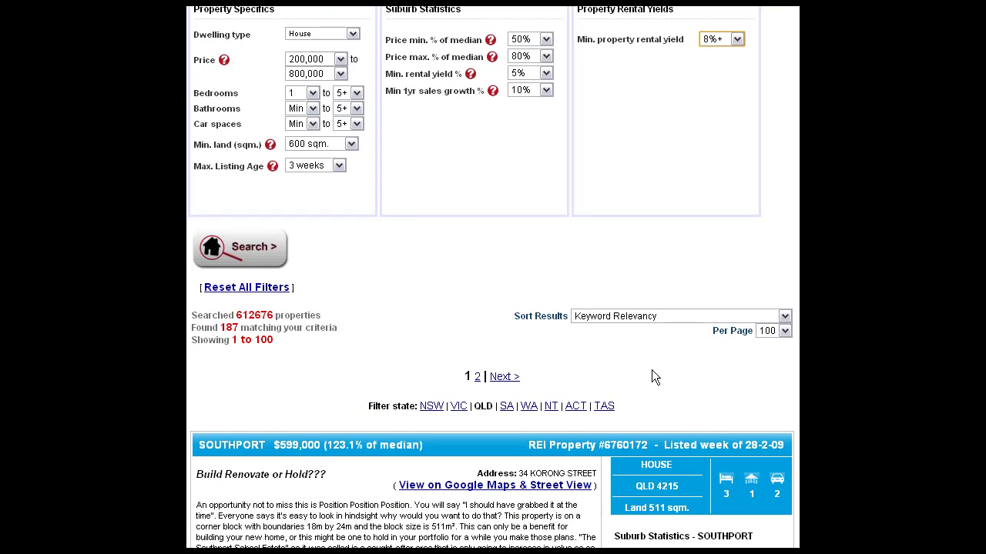
{"action": "left_click", "coordinate": [783, 317]}
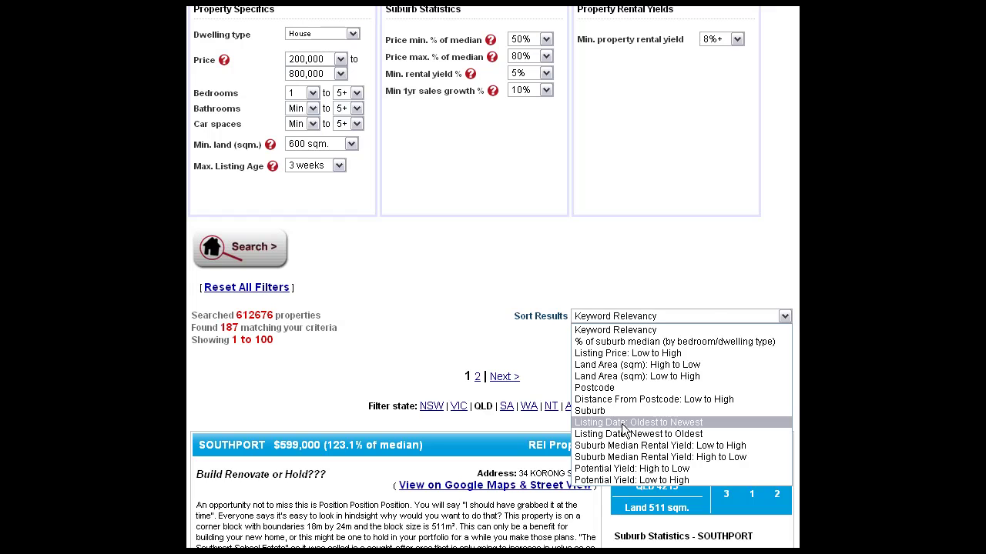
{"action": "left_click", "coordinate": [623, 422]}
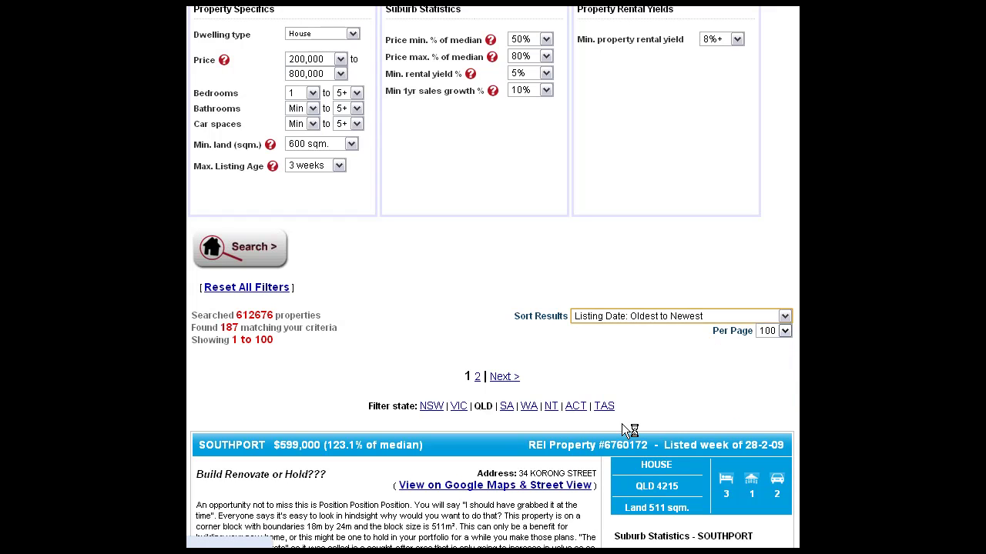
{"action": "left_click", "coordinate": [648, 316]}
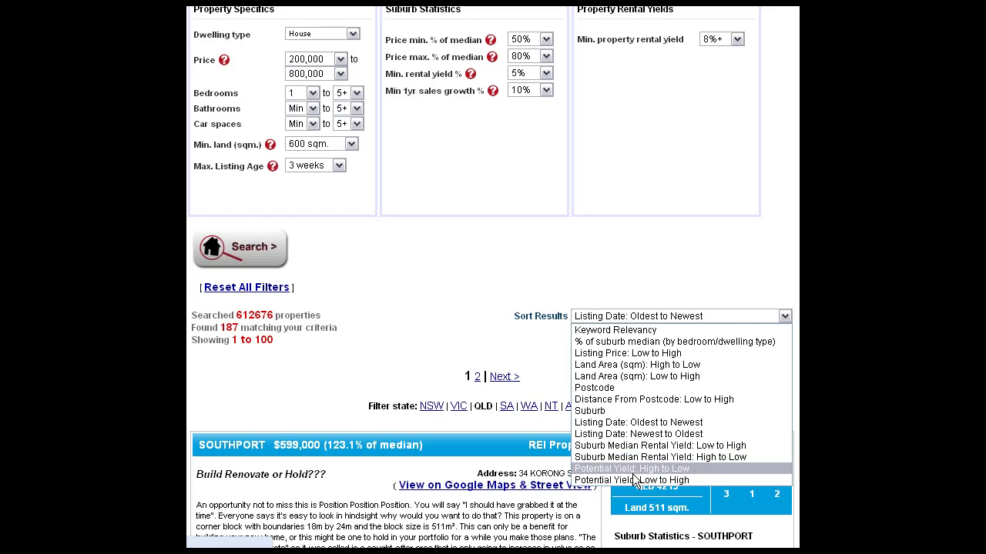
{"action": "scroll", "coordinate": [635, 274], "scroll_direction": "up", "scroll_amount": 3}
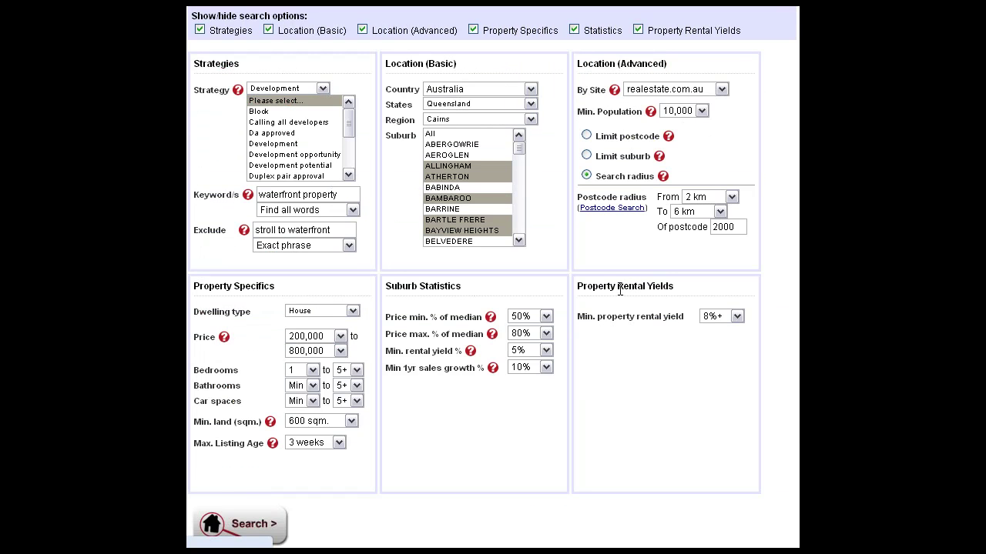